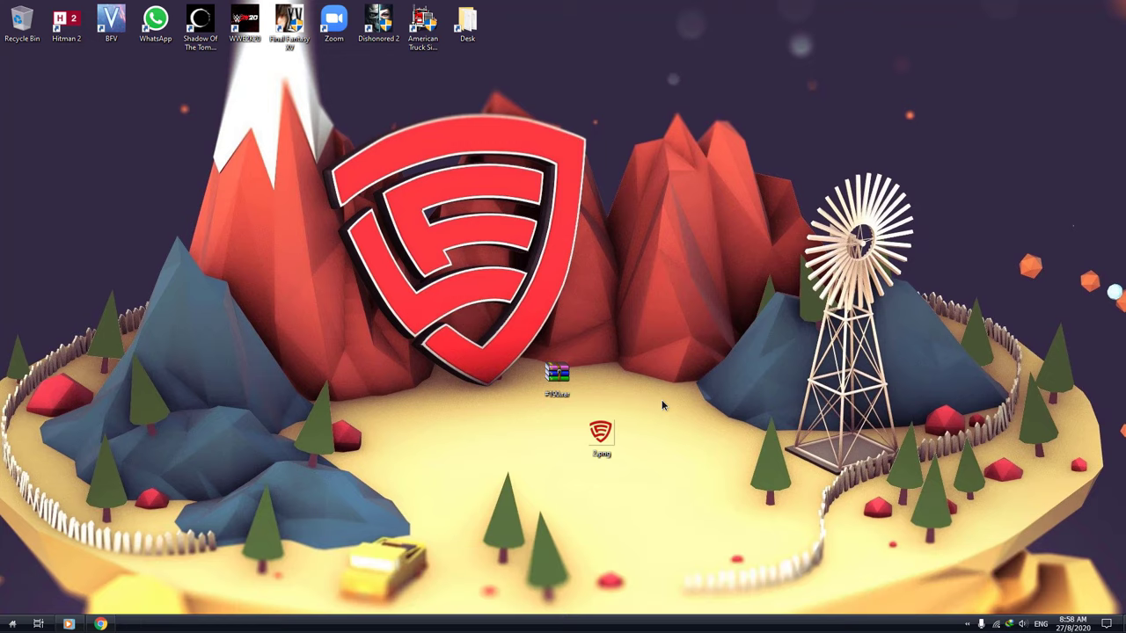
- Extract the template archive into a new #190 folder on the desktop
left_click_drag(558, 377, 564, 400)
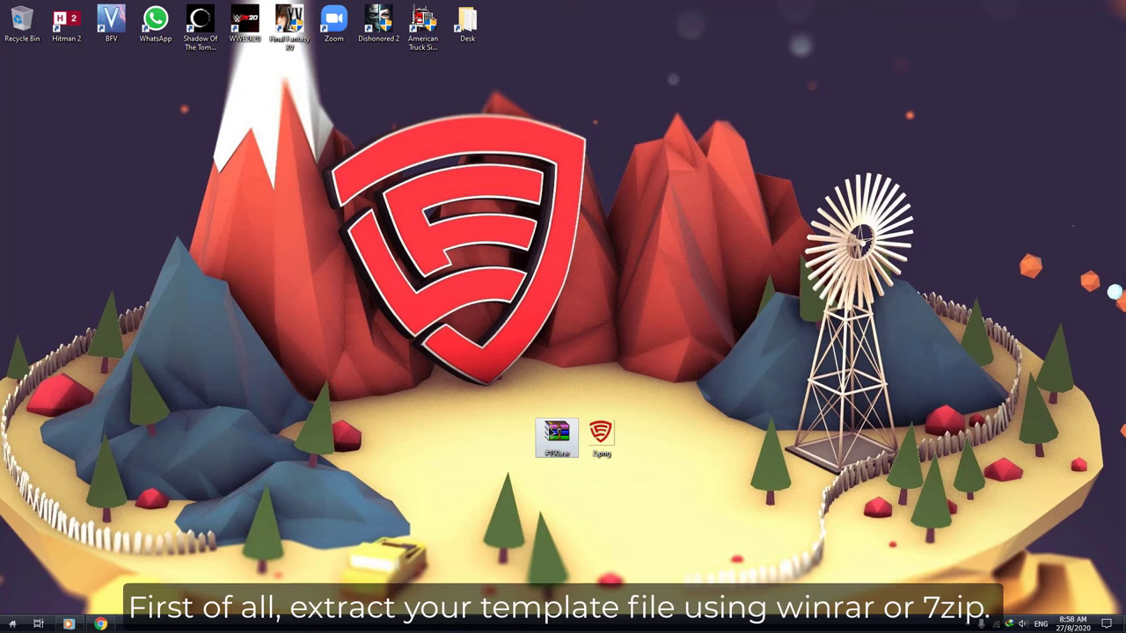
right_click(547, 428)
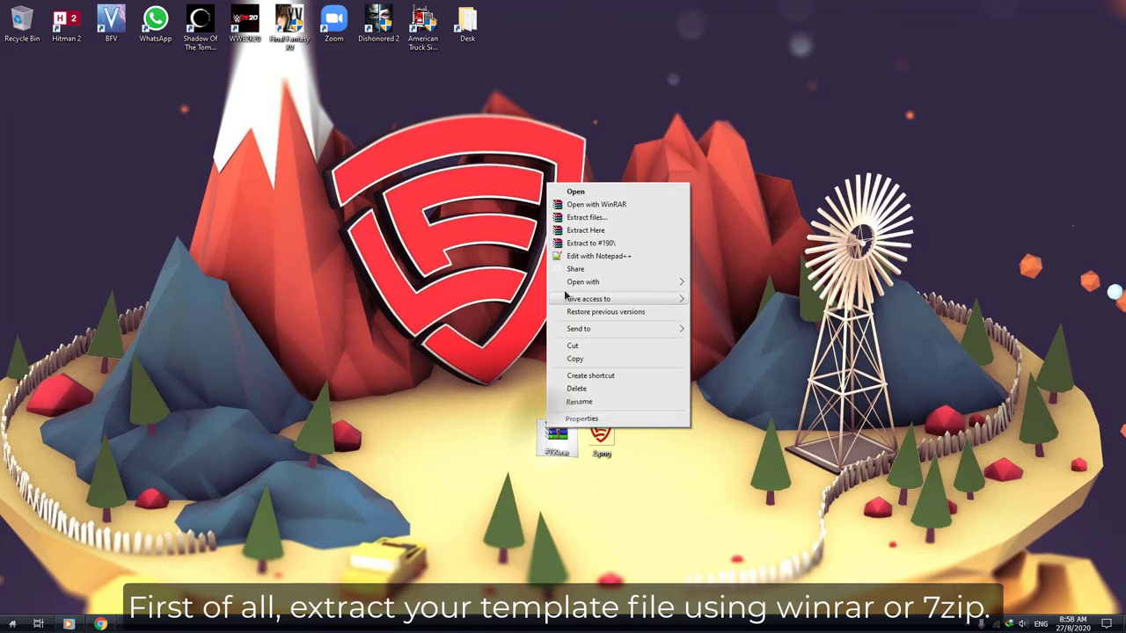
left_click(587, 243)
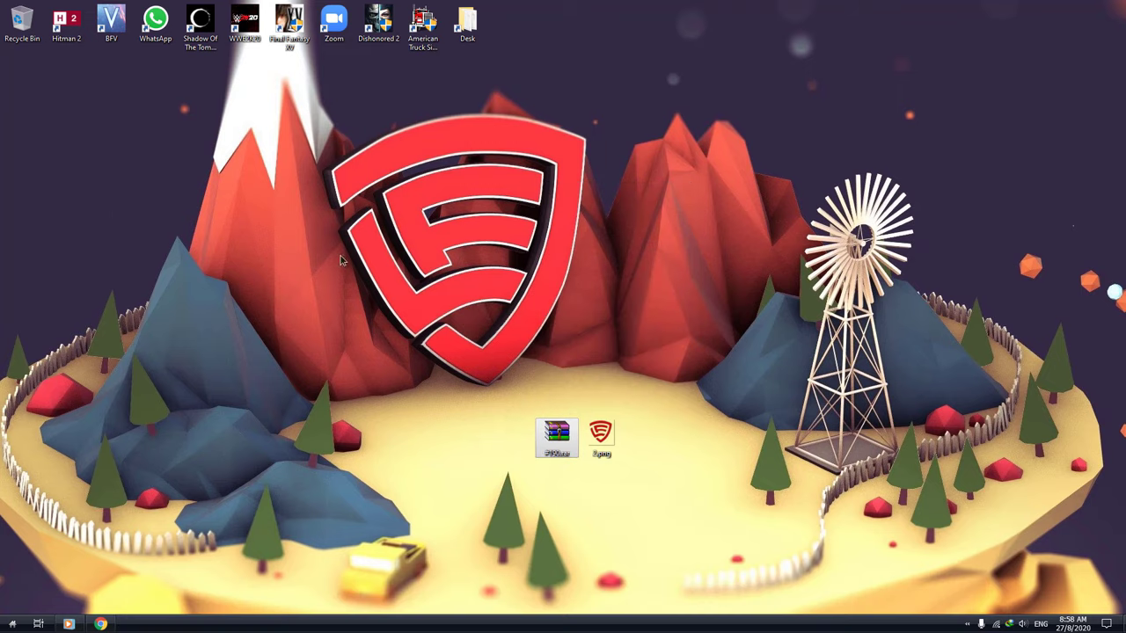
- Open the extracted #190 folder in a maximised window to show its contents
left_click_drag(26, 99, 510, 432)
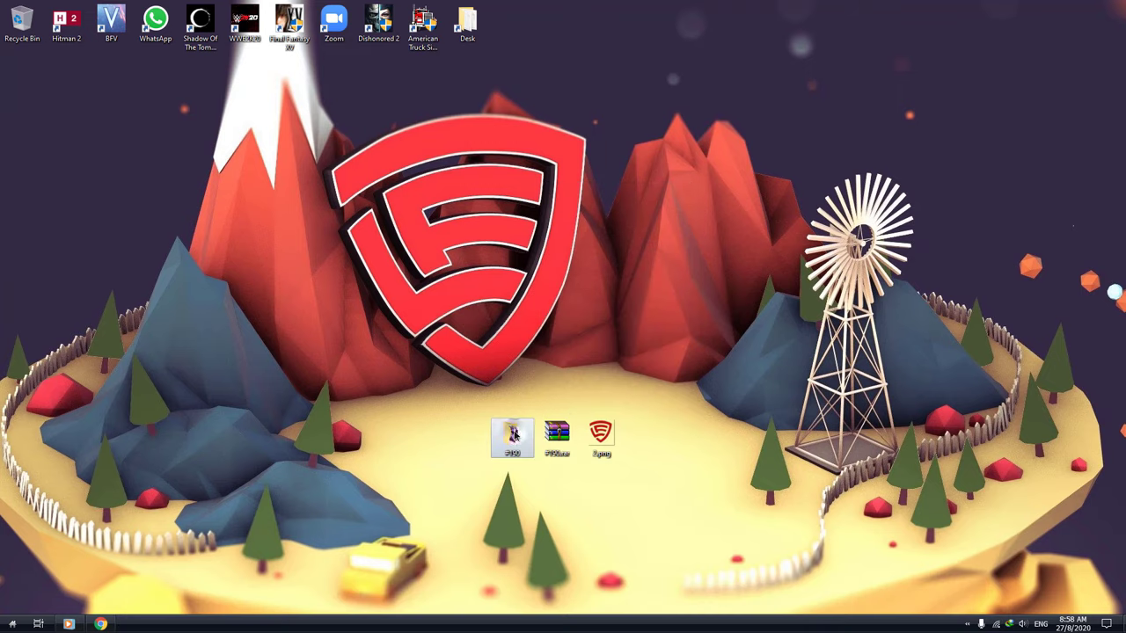
double_click(515, 435)
double_click(322, 255)
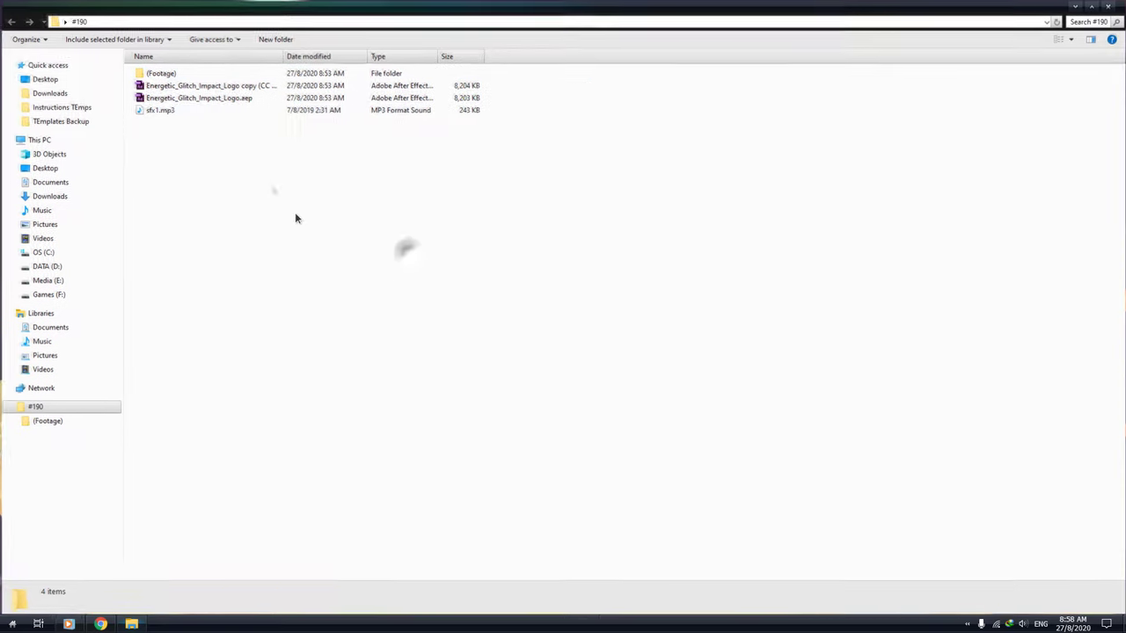
- Launch Energetic_Glitch_Impact_Logo.aep from the #190 folder in After Effects
left_click(233, 99)
double_click(233, 99)
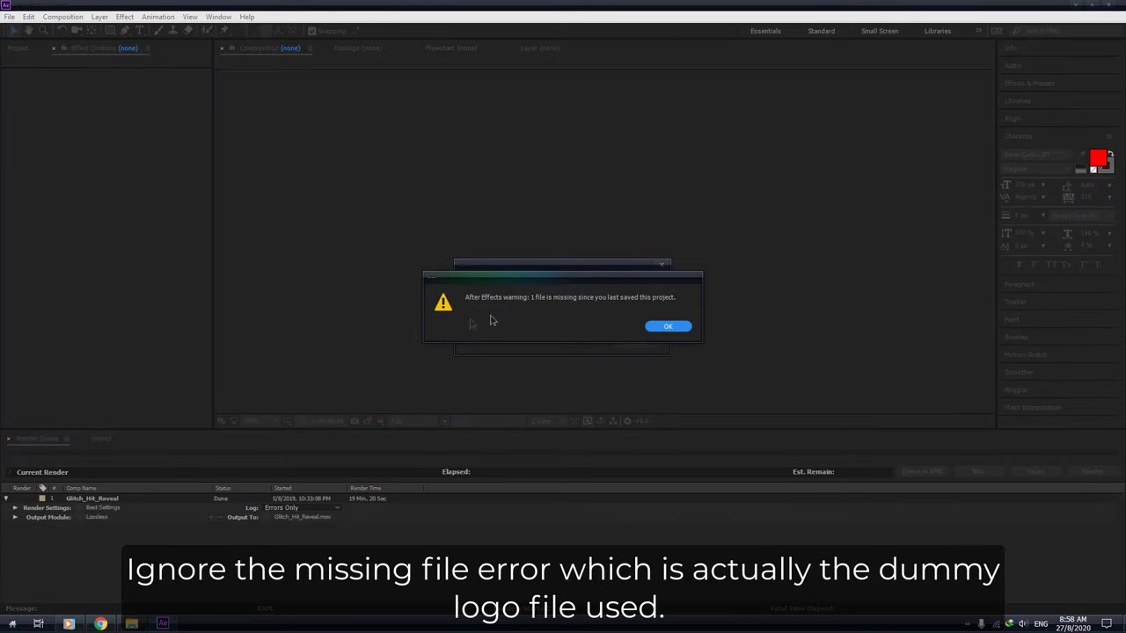
- Dismiss the missing-file warning and select the Your Logo composition once loaded
left_click(651, 324)
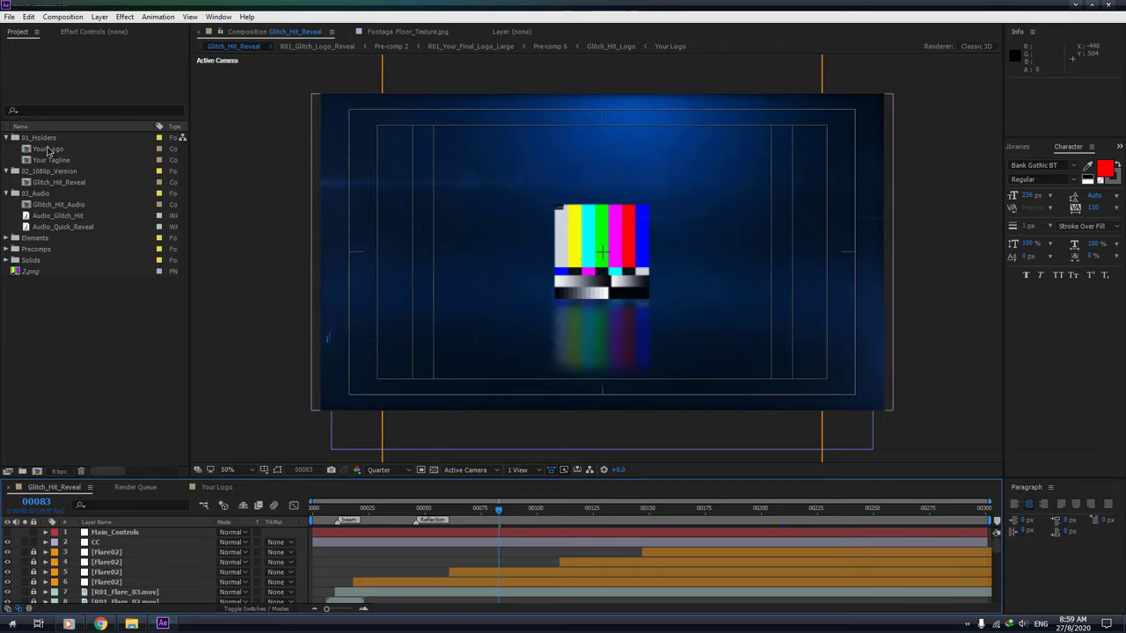
left_click(50, 149)
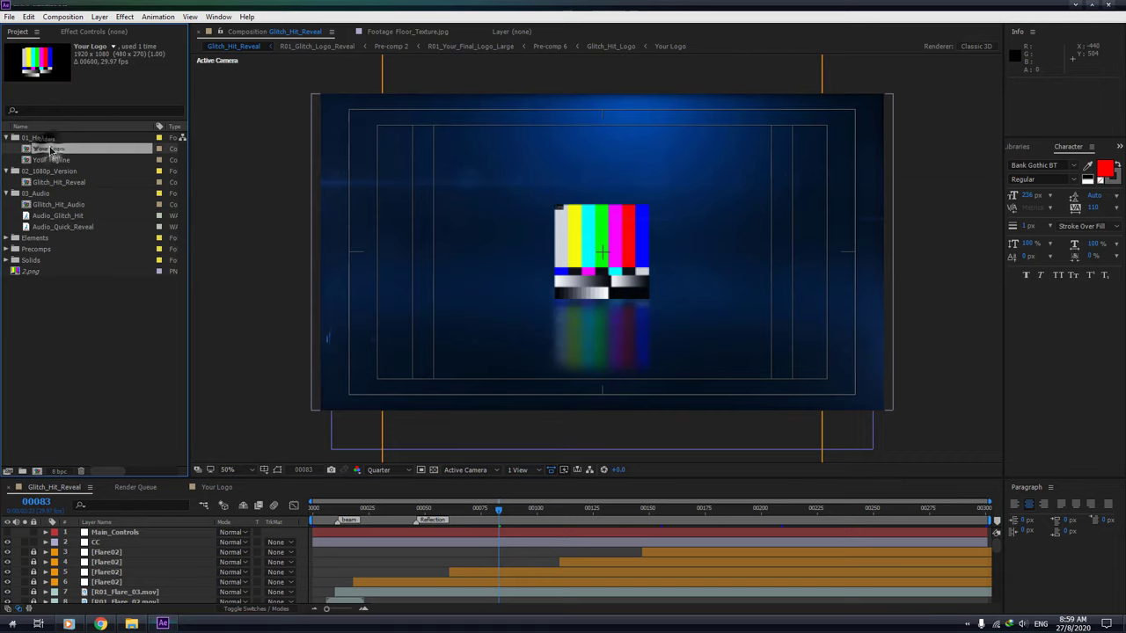
- Open the Your Logo composition and delete the missing 2.png placeholder from the project
left_click(61, 160)
left_click(51, 149)
left_click(60, 160)
left_click(51, 151)
double_click(51, 150)
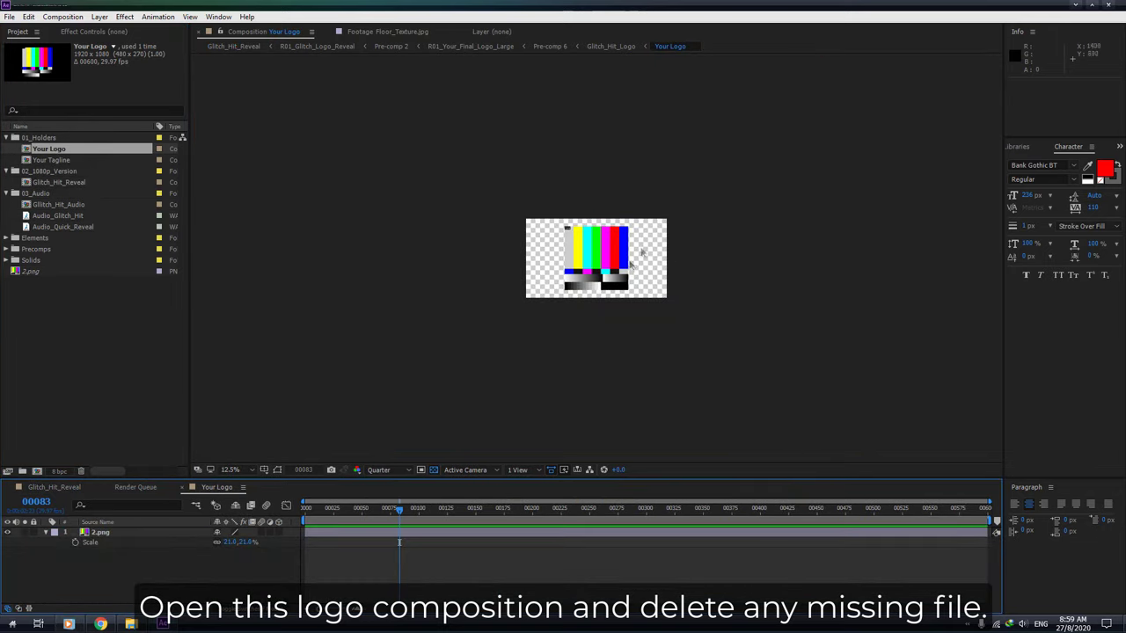
key("period")
left_click(37, 271)
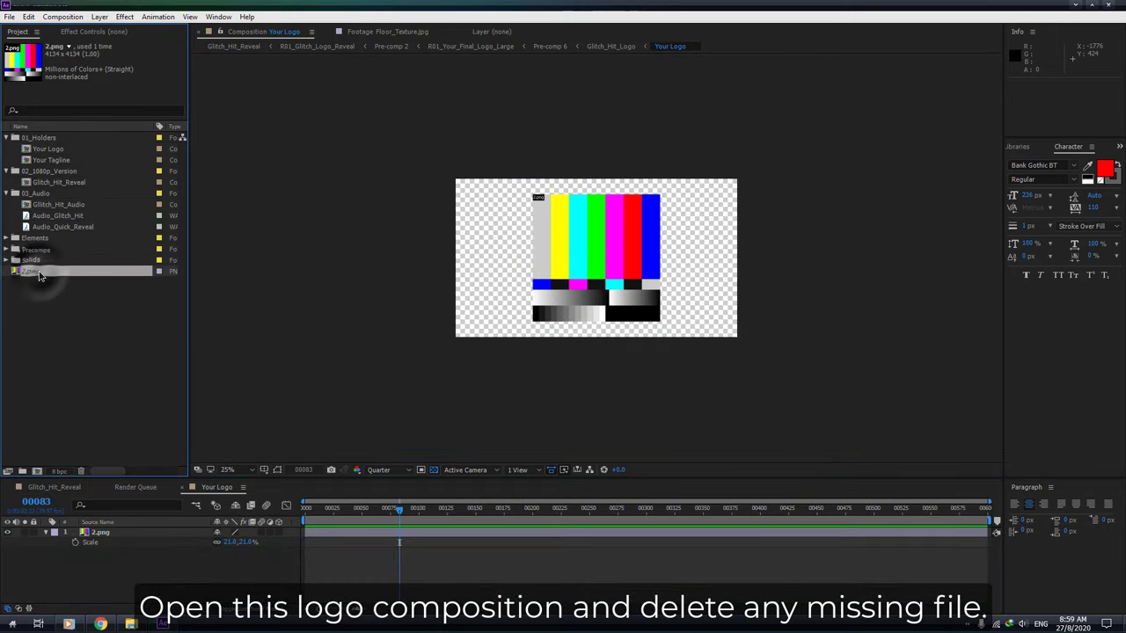
key("Delete")
left_click(622, 327)
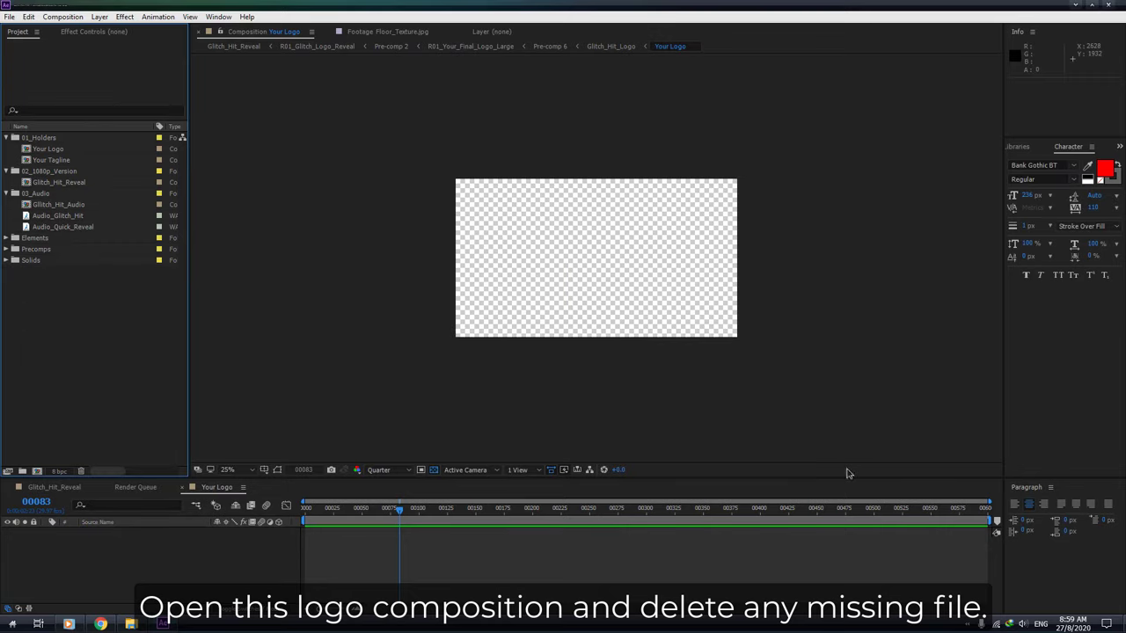
- Import the desktop 2.png red shield logo into the Project panel
left_click(1073, 6)
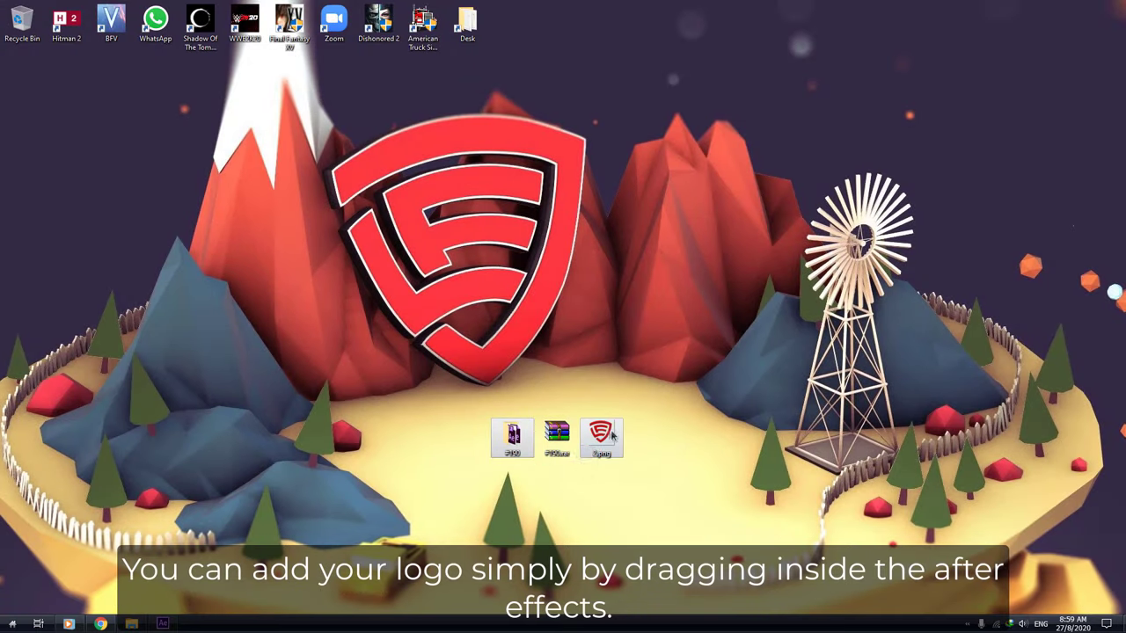
left_click(613, 438)
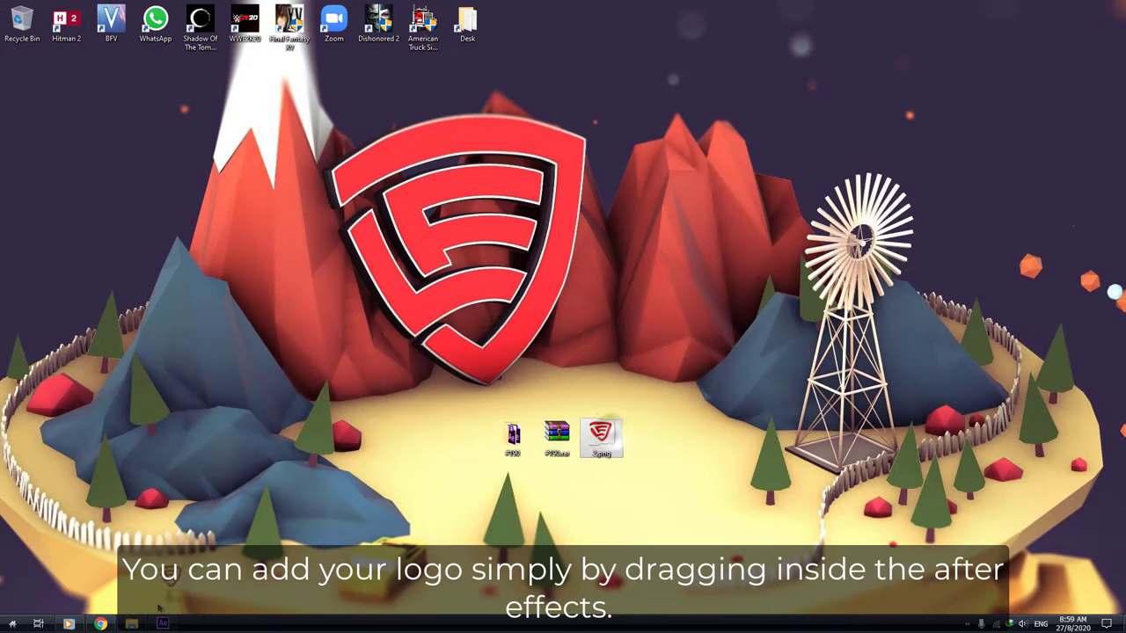
mouse_move(607, 436)
left_mouse_down()
mouse_move(165, 626)
mouse_move(81, 352)
left_mouse_up()
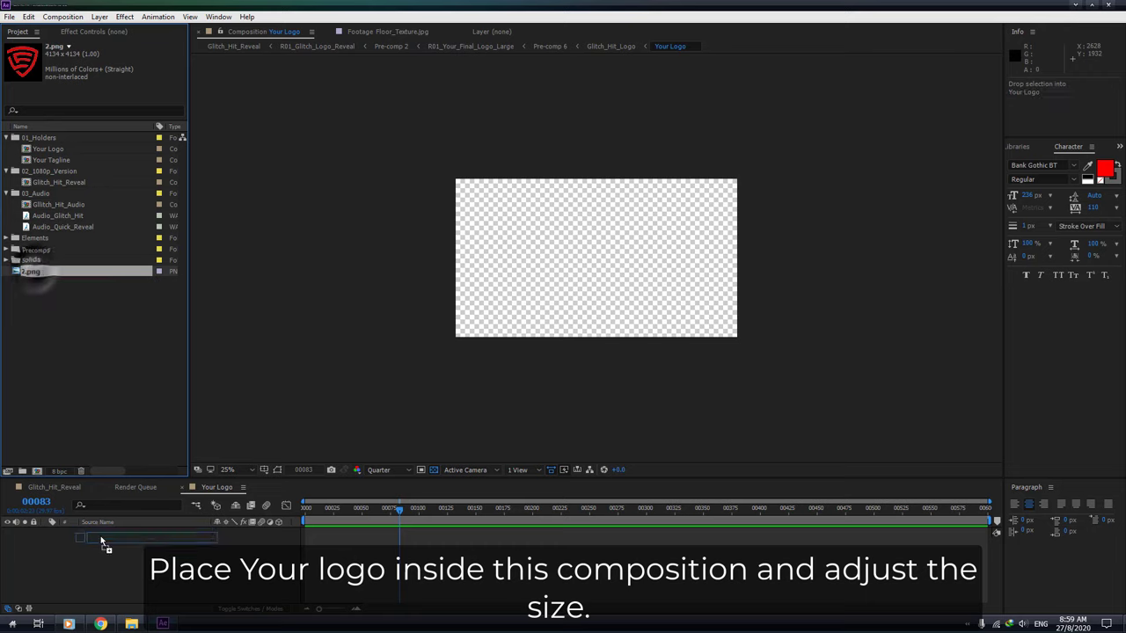
- Add 2.png as a layer in Your Logo and scale it down to 14%
left_click_drag(32, 275, 100, 536)
left_click(46, 532)
left_click(56, 541)
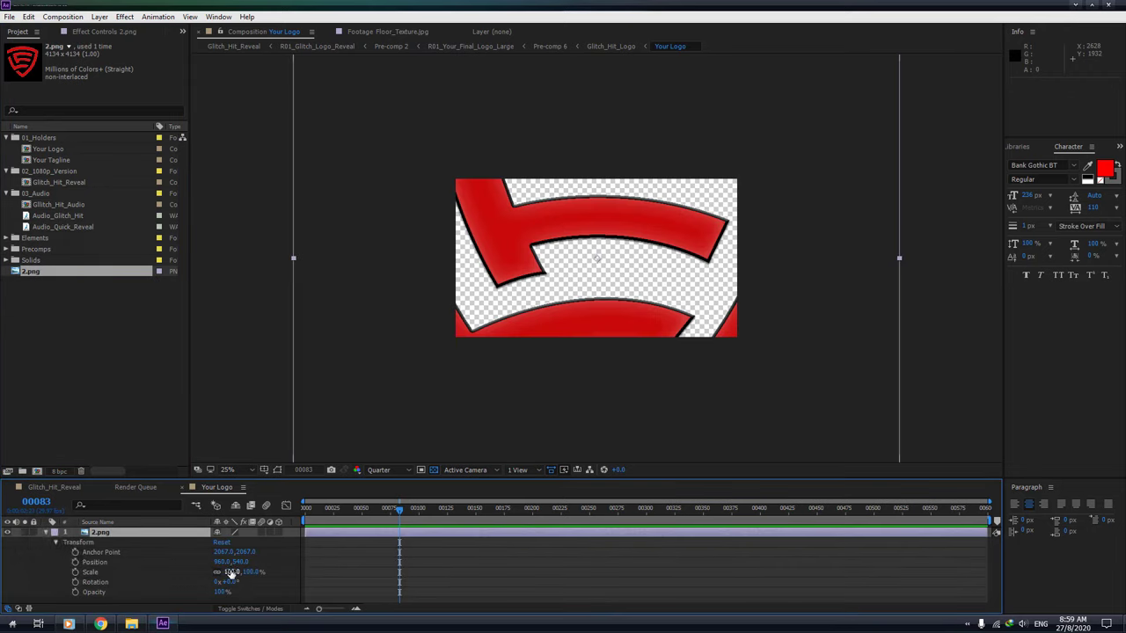
left_click_drag(230, 571, 220, 605)
left_click_drag(171, 556, 166, 556)
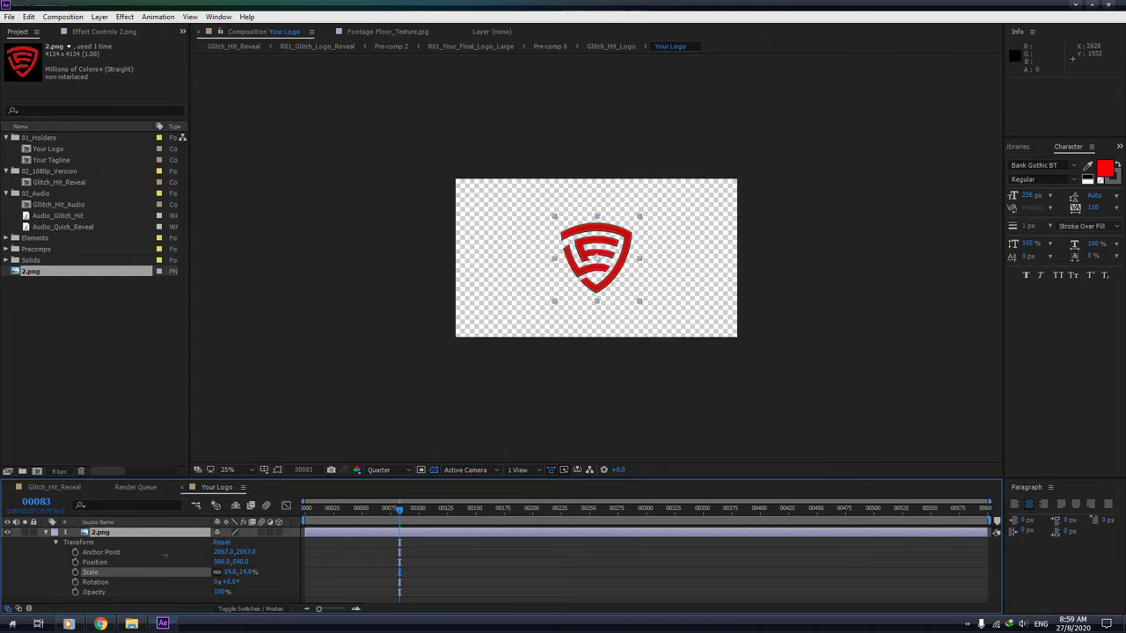
key("period")
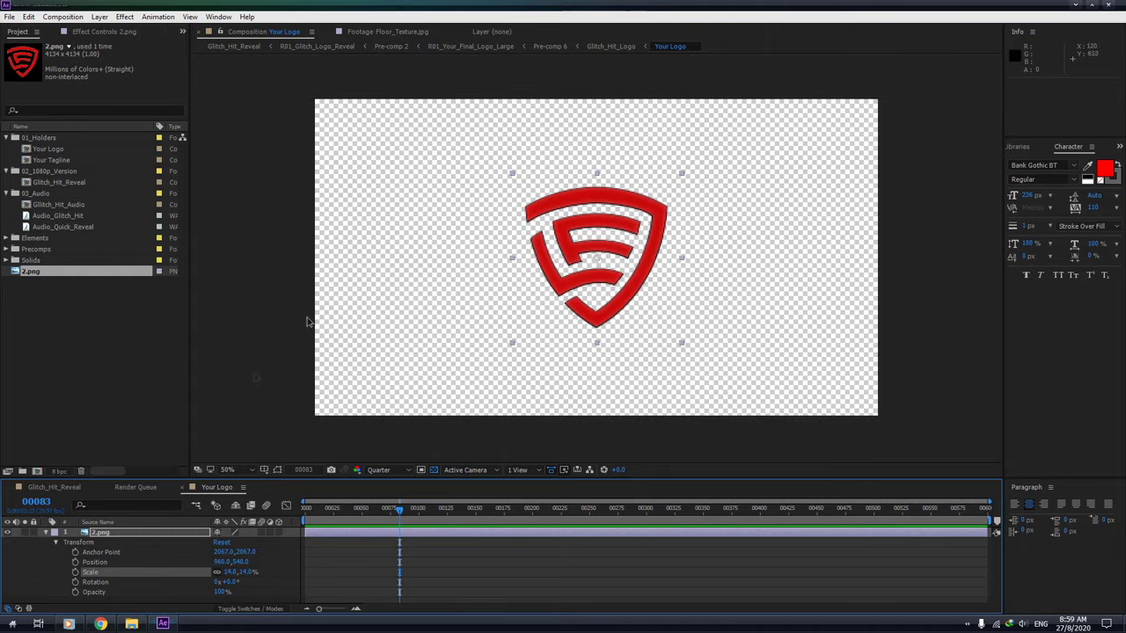
- Preview the scaled logo in Glitch_Hit_Reveal, comparing it against Your Logo
left_click(48, 487)
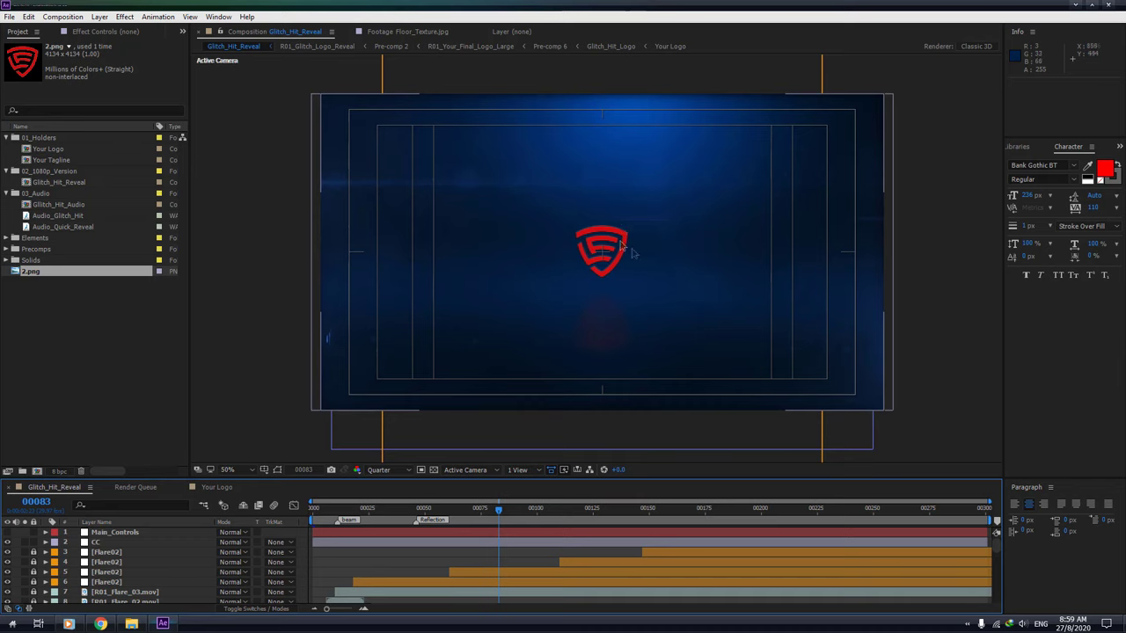
left_click(215, 486)
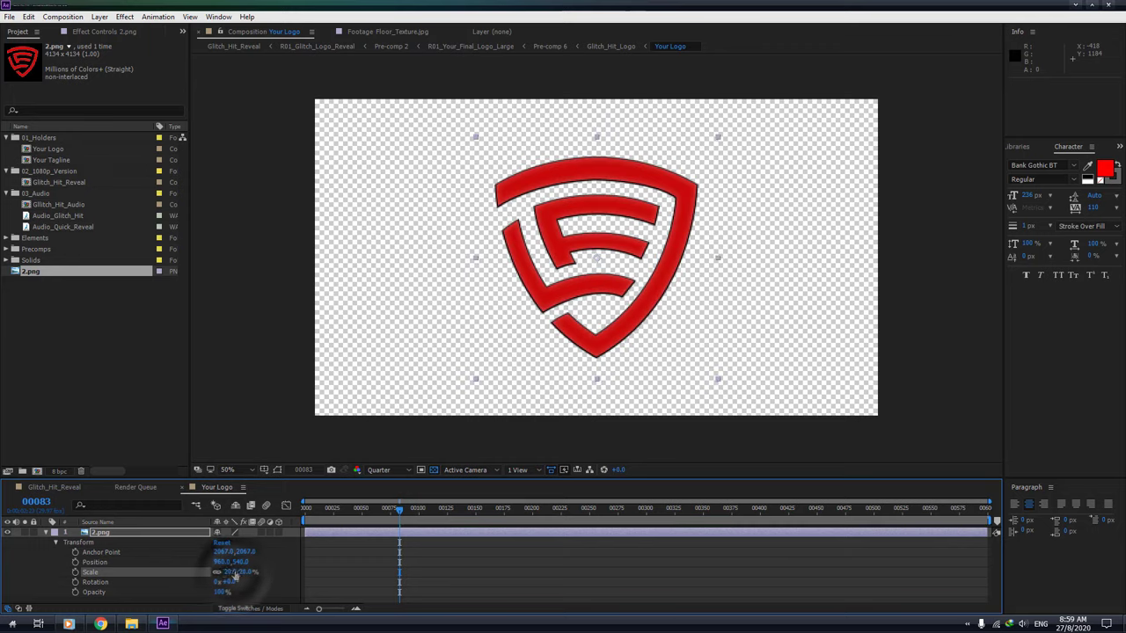
left_click(54, 487)
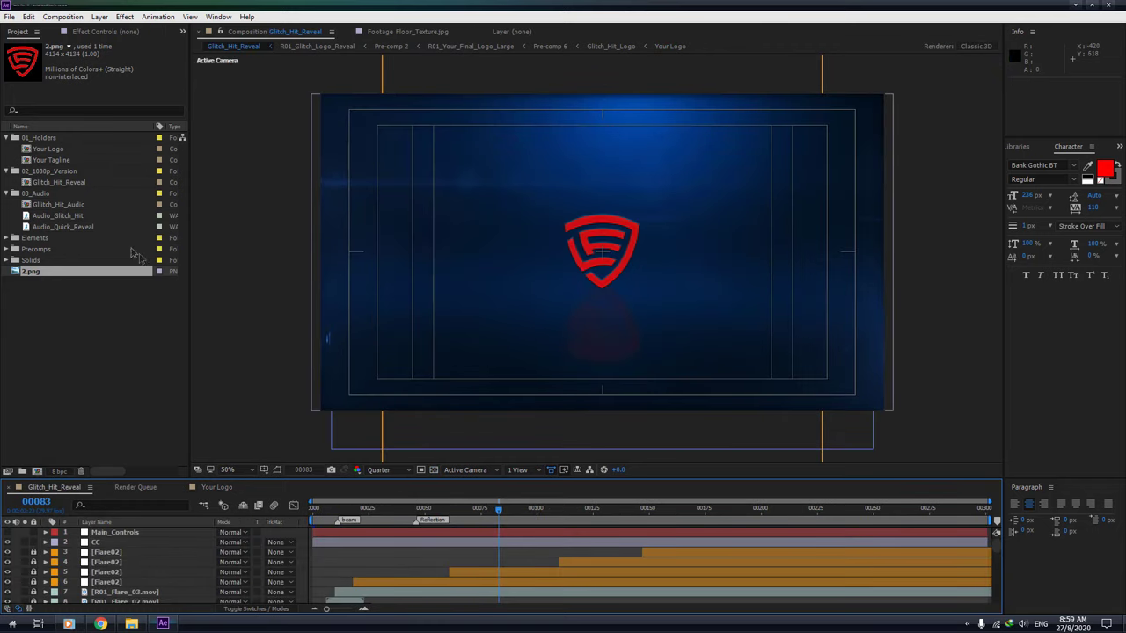
left_click(53, 160)
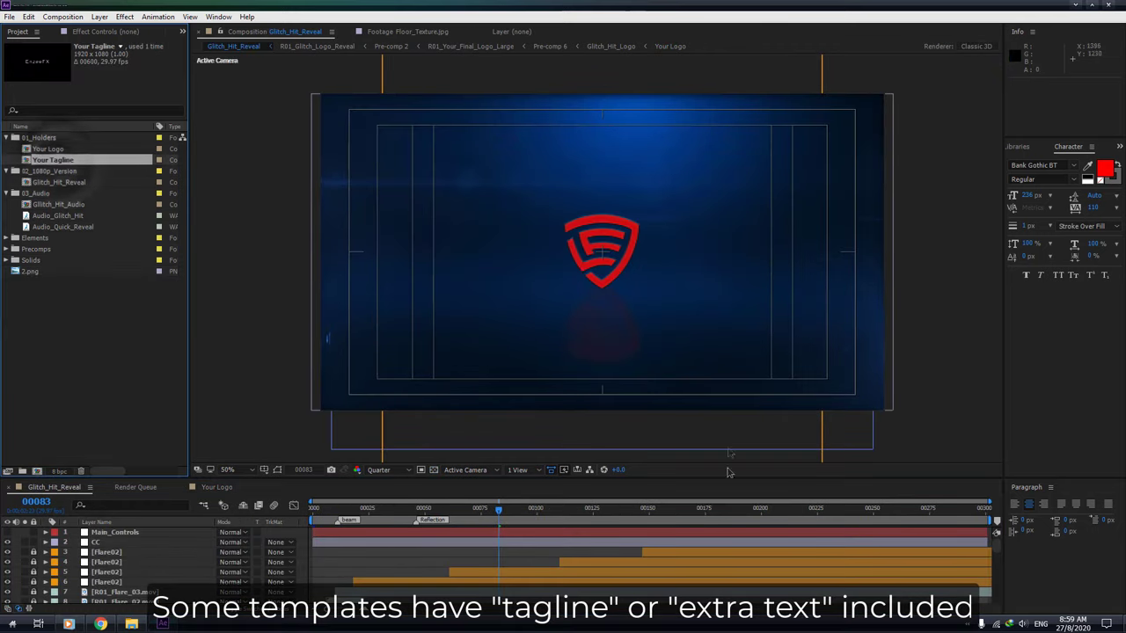
- At frame 00198, retype the Your Tagline text from EnzeeFX to 'Your Tag'
left_click(754, 510)
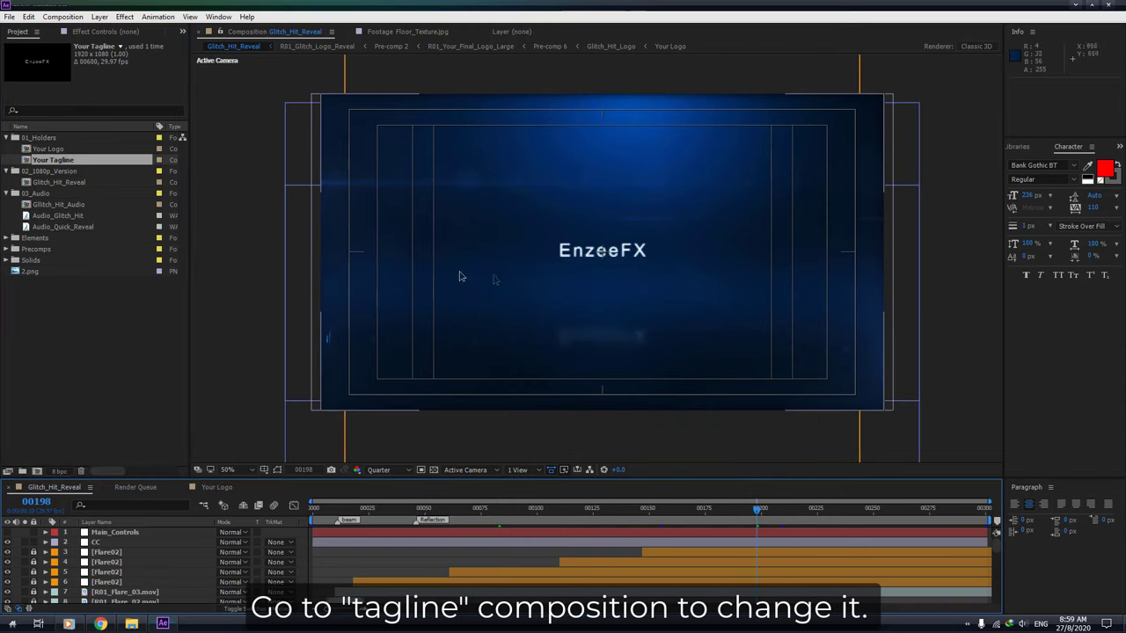
left_click(67, 161)
double_click(67, 161)
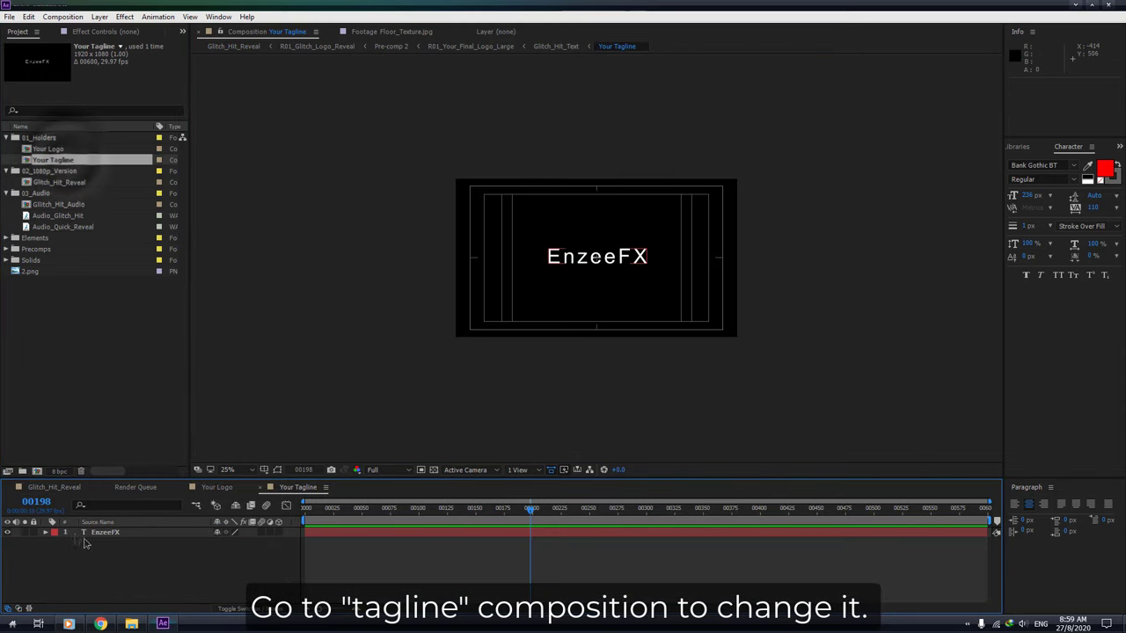
left_click(103, 532)
type("Your Tag")
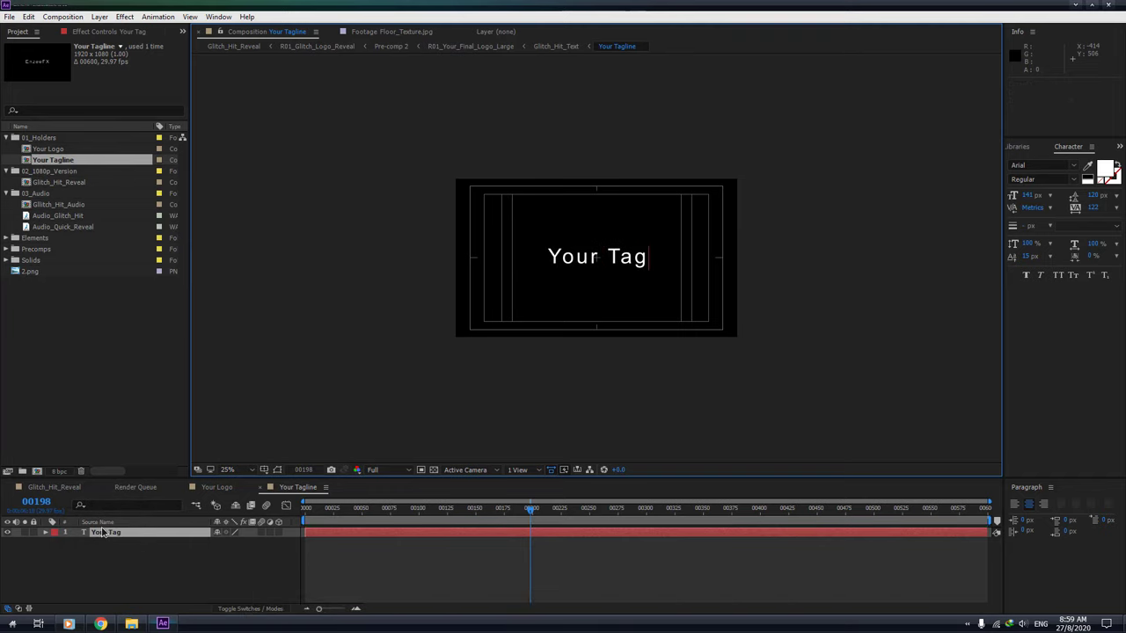
left_click(53, 487)
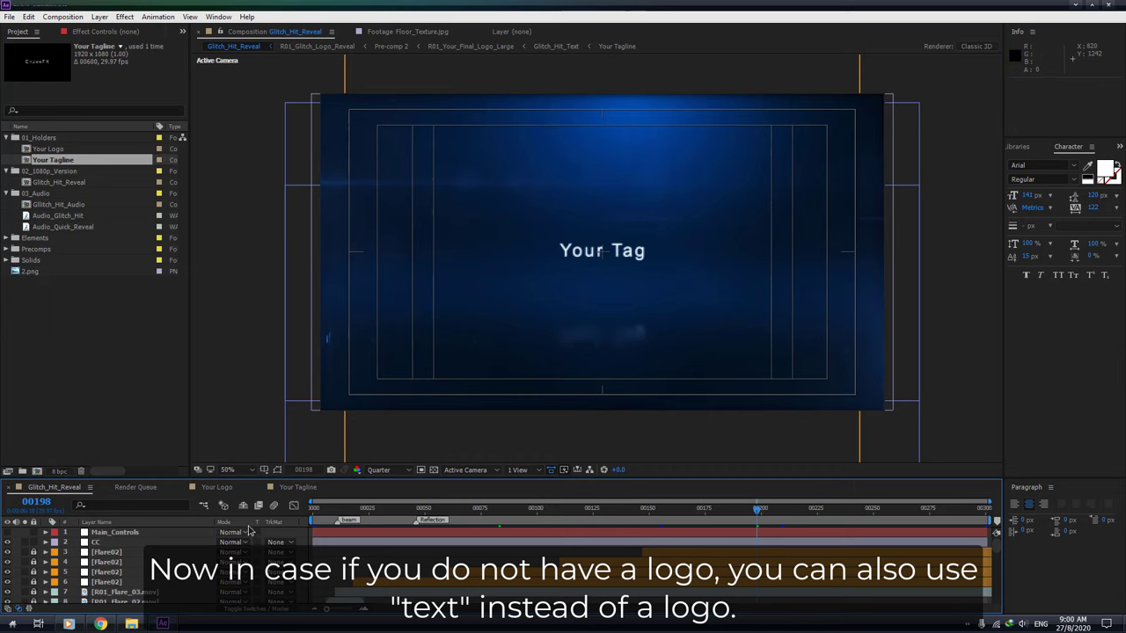
left_click(217, 486)
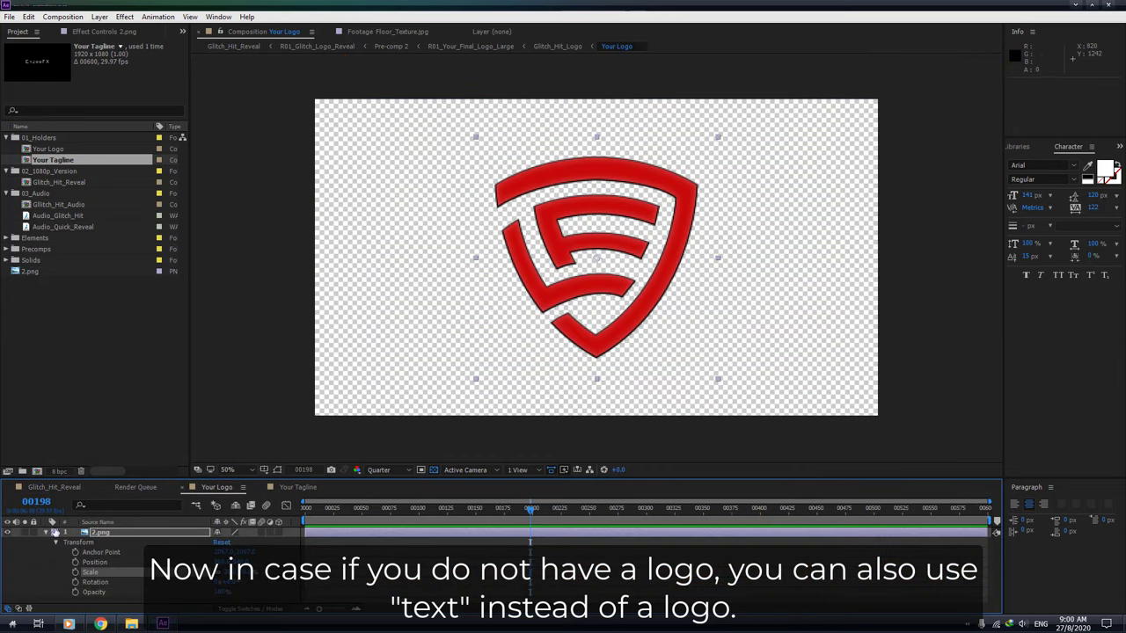
- Hide the 2.png shield layer and switch to a different workspace layout
left_click(7, 533)
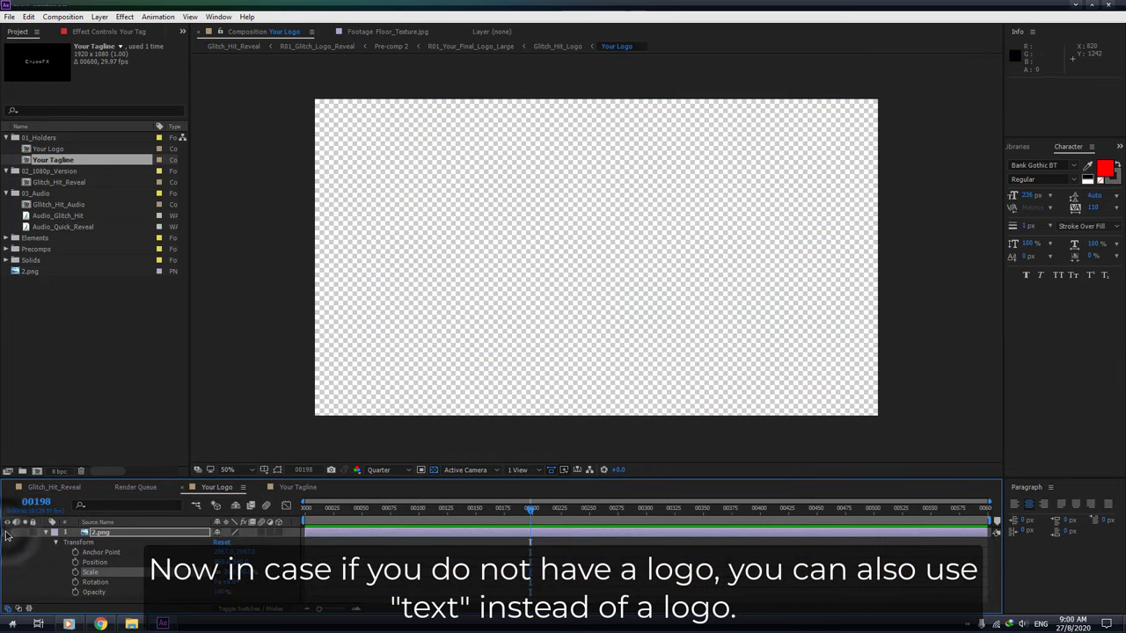
left_click(212, 17)
mouse_move(242, 30)
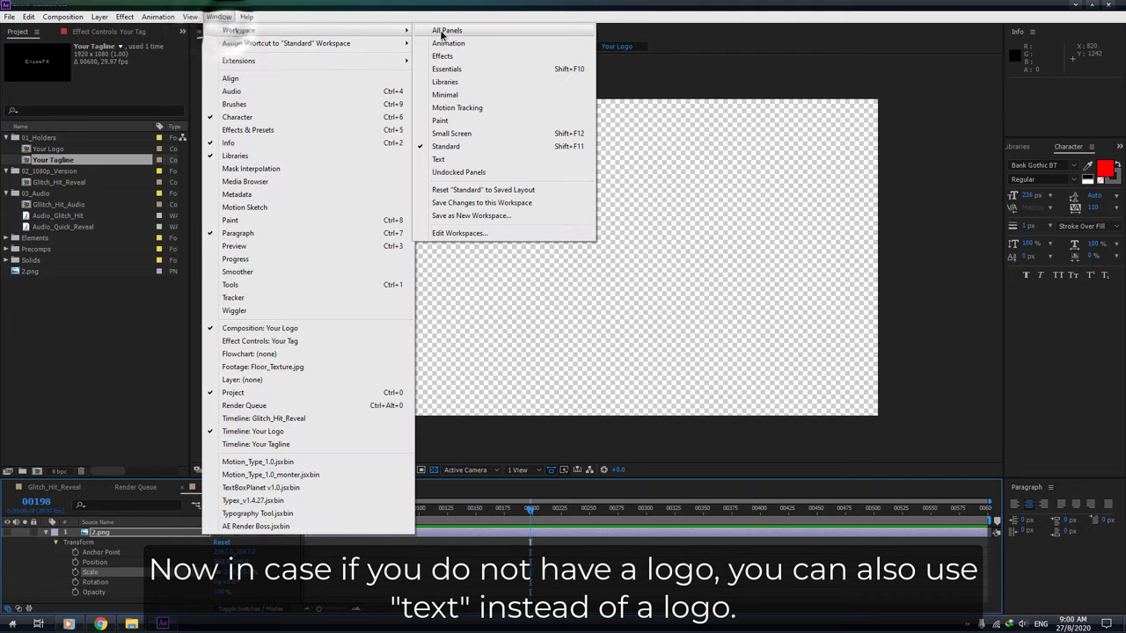
left_click(440, 30)
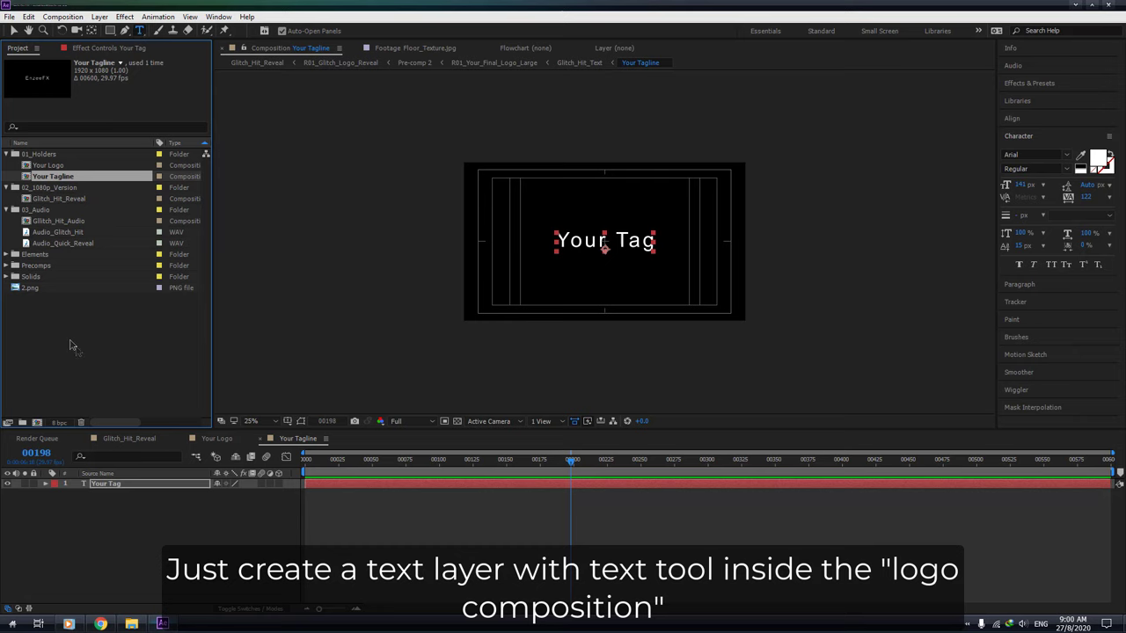
left_click(213, 439)
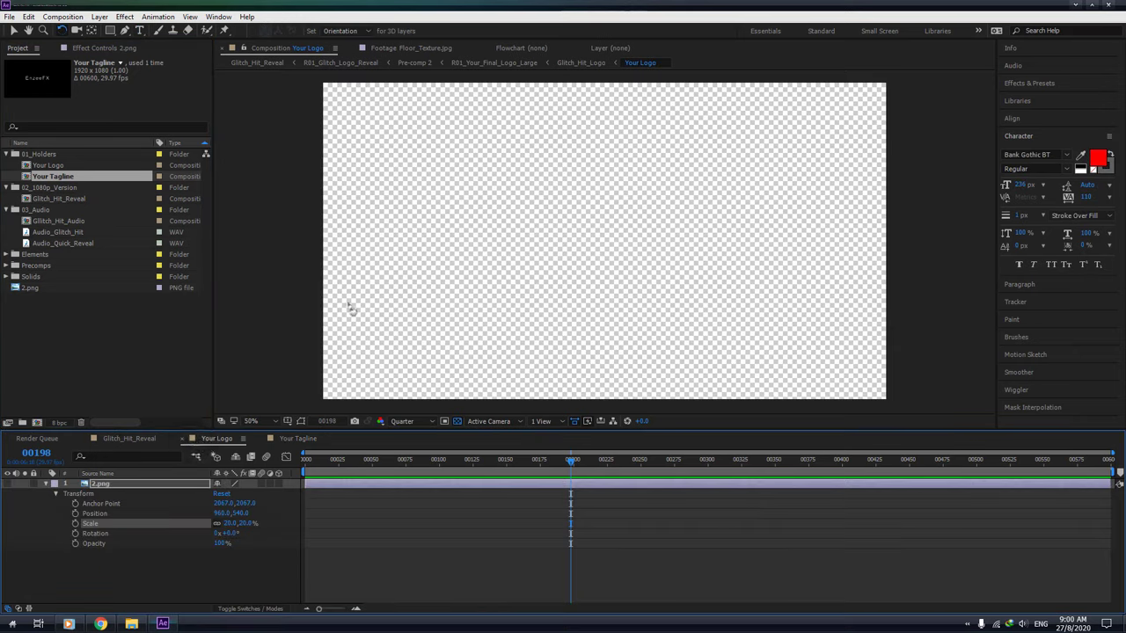
- Add an 'EnzeeFX' text layer in Your Logo and move it toward the centre
left_click(139, 30)
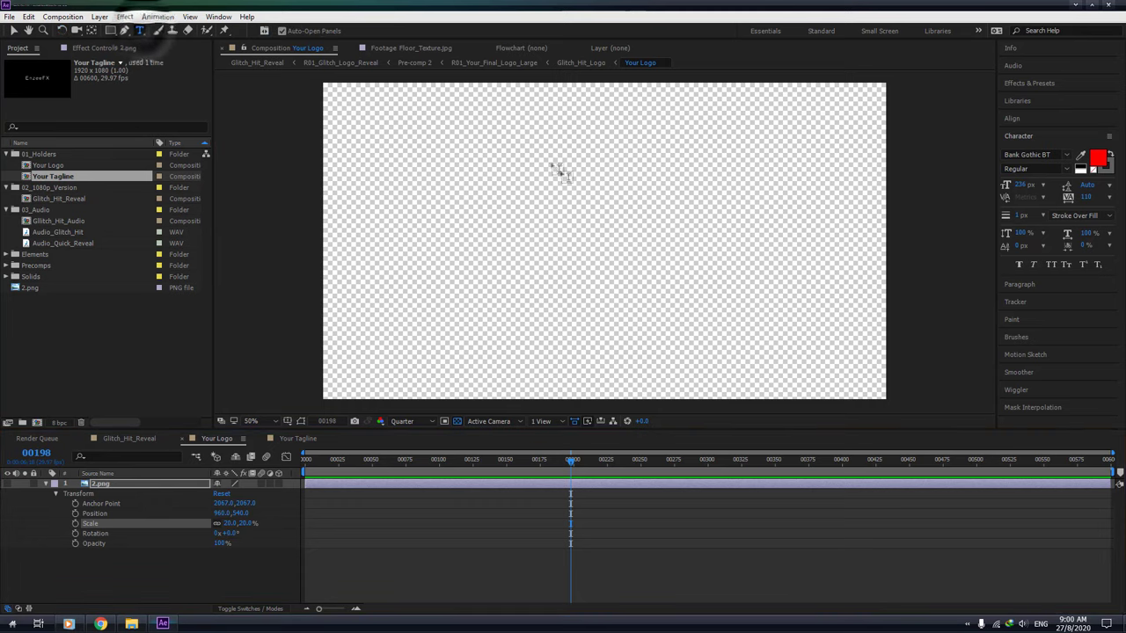
left_click(549, 247)
type("EnzeeFX")
left_click(13, 30)
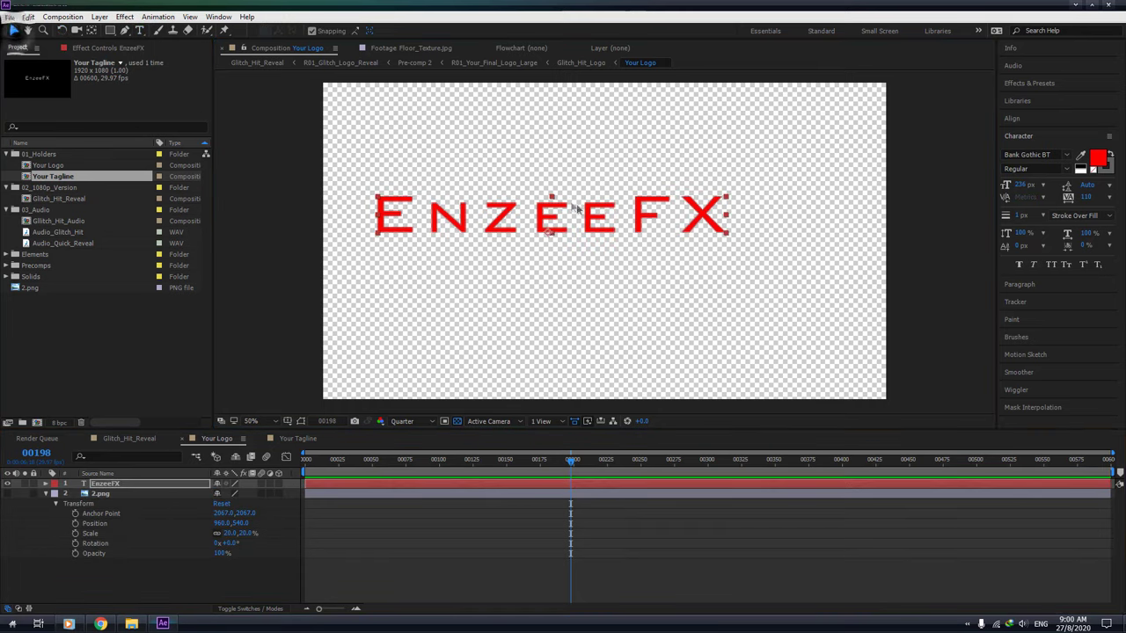
left_click_drag(622, 226, 665, 245)
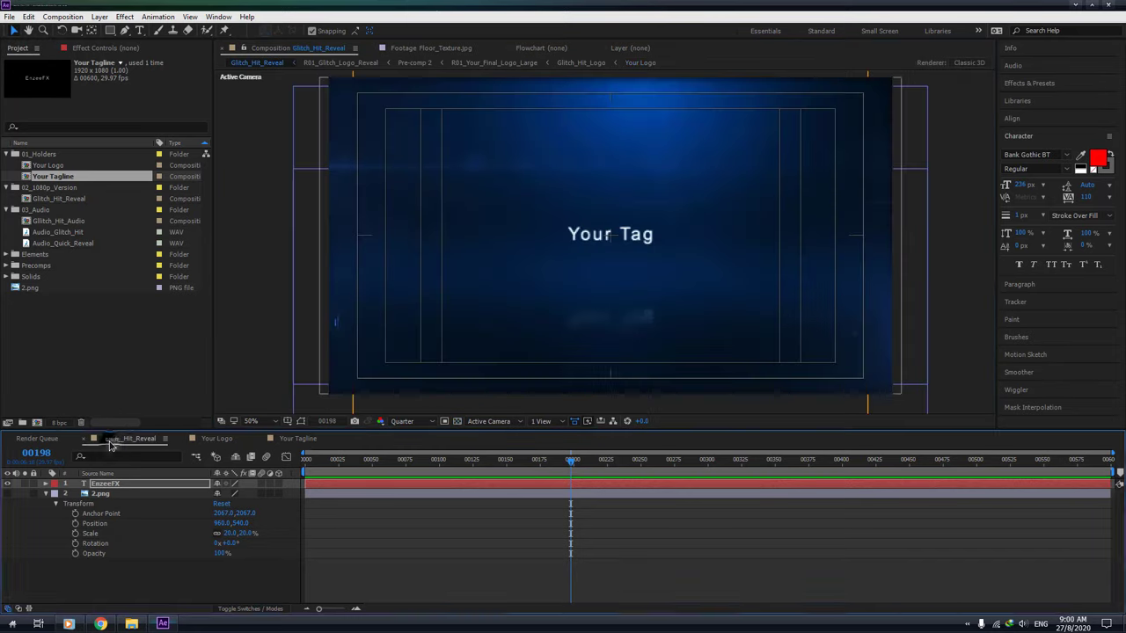
- Hide the EnzeeFX layer, show 2.png again, and preview the glitch at frame 42
left_click(114, 439)
left_click(534, 459)
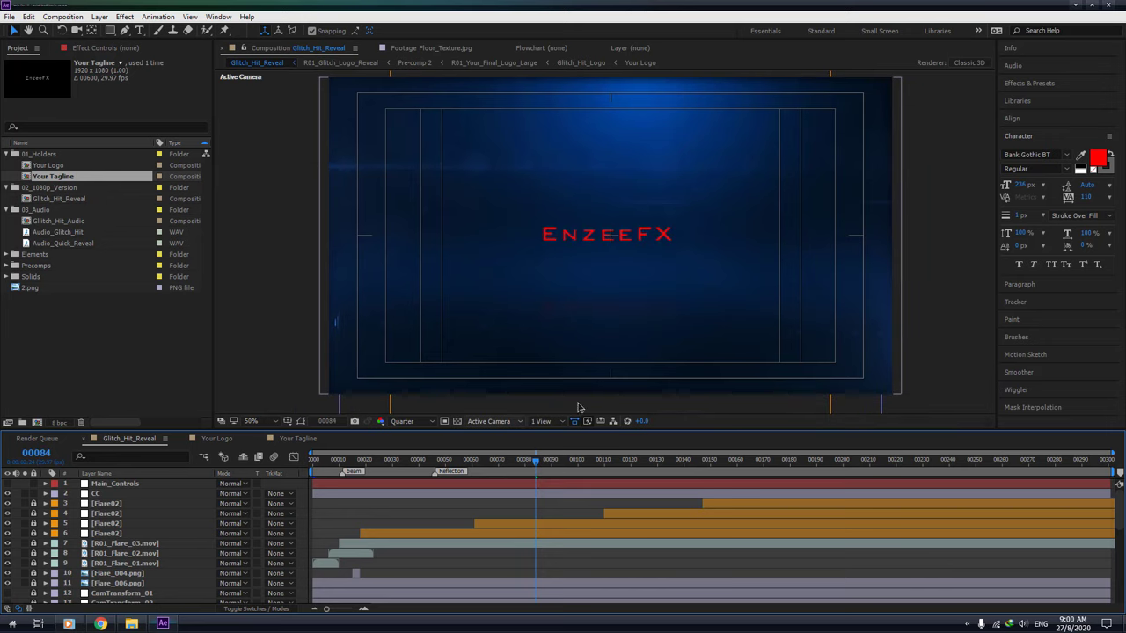
left_click(216, 438)
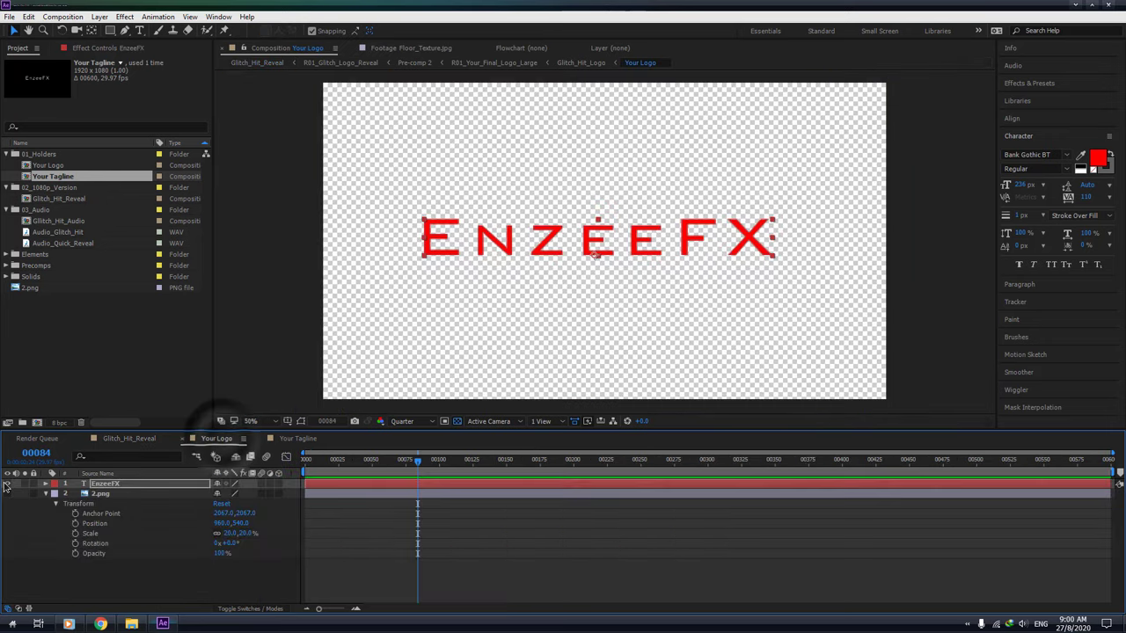
left_click(7, 483)
left_click(7, 494)
left_click(257, 63)
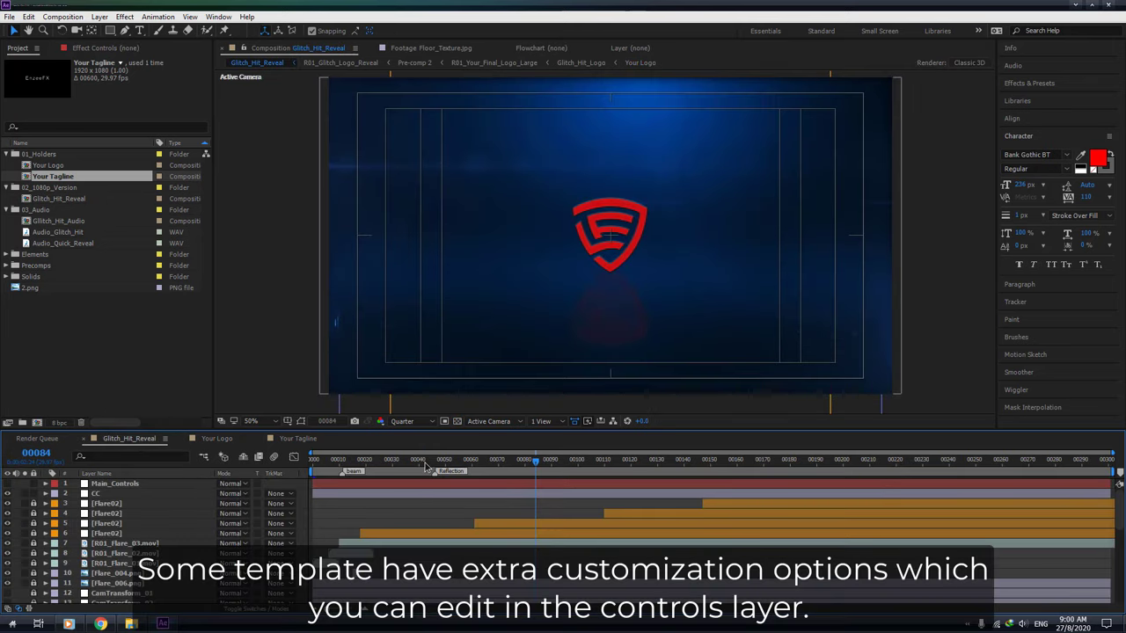
left_click(424, 461)
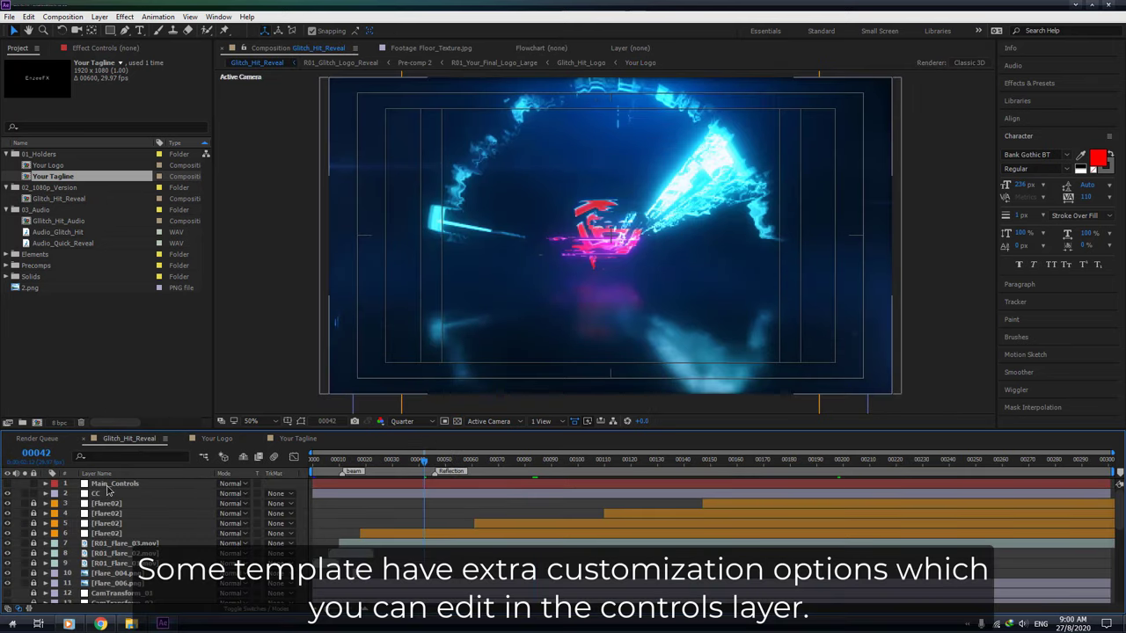
- In Main_Controls, set the Glitch_Beam_Color Highlights to pinkish red and preview the beam
left_click(141, 484)
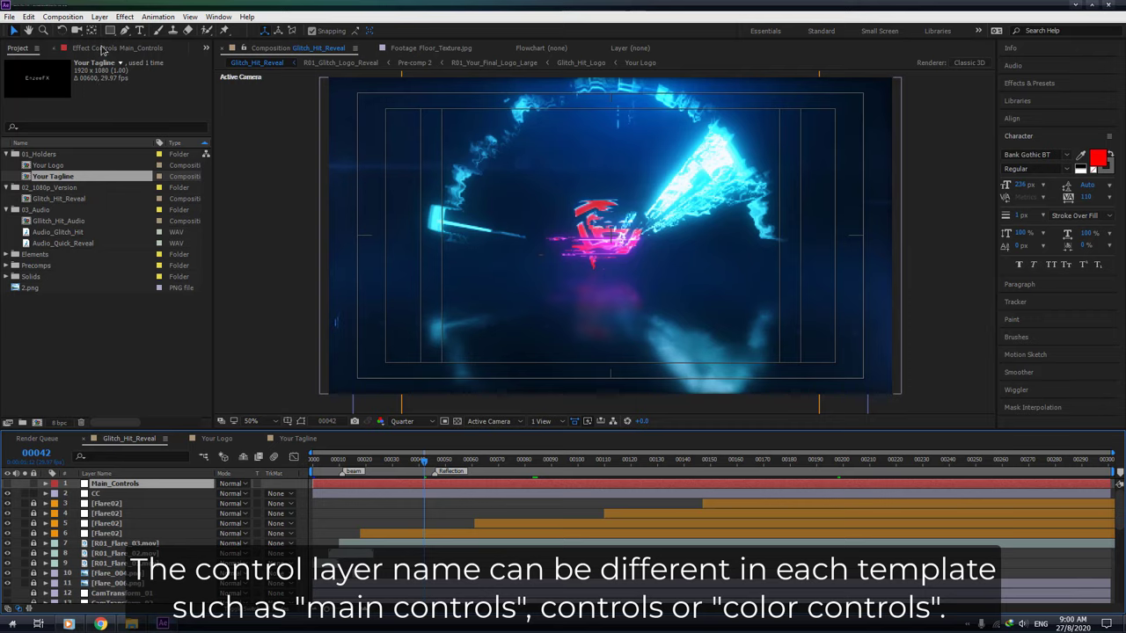
left_click(102, 48)
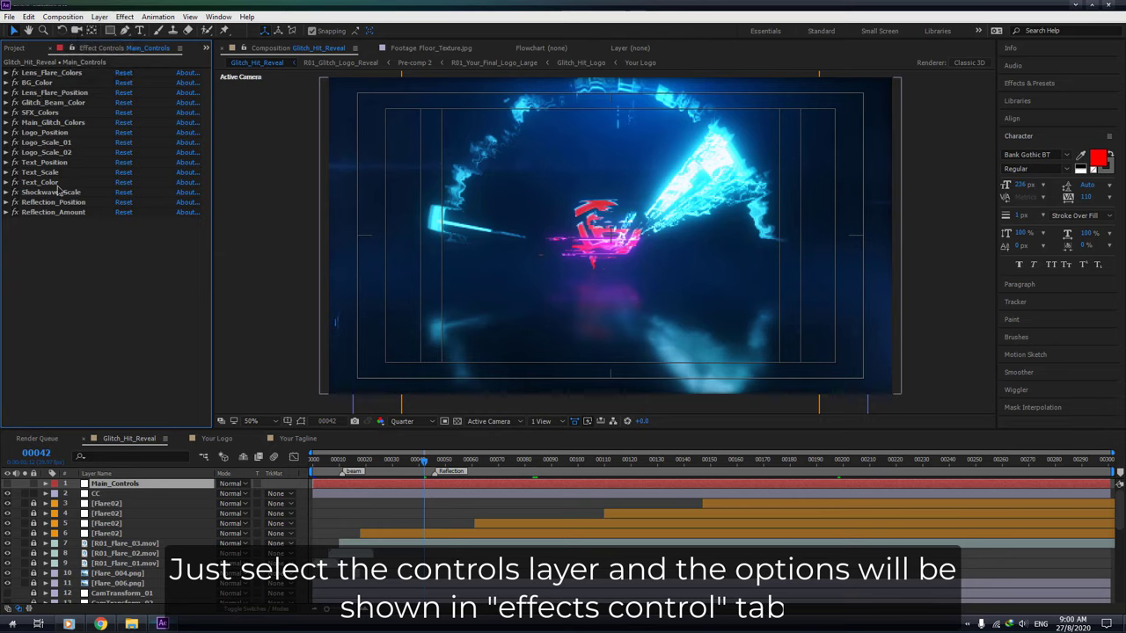
left_click(6, 103)
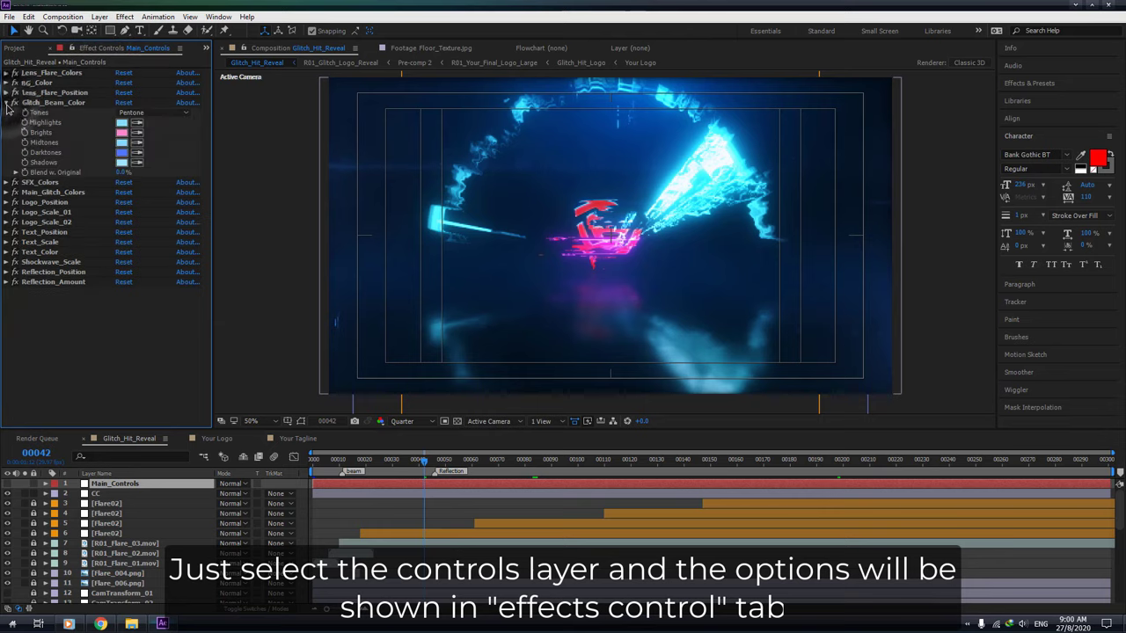
left_click(121, 122)
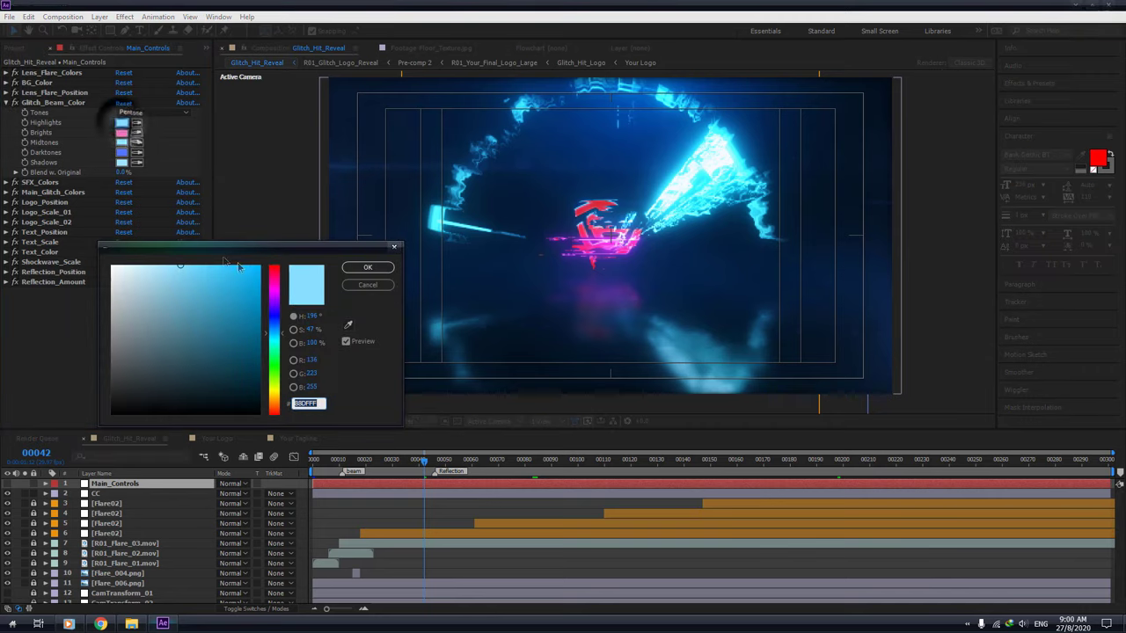
left_click(273, 263)
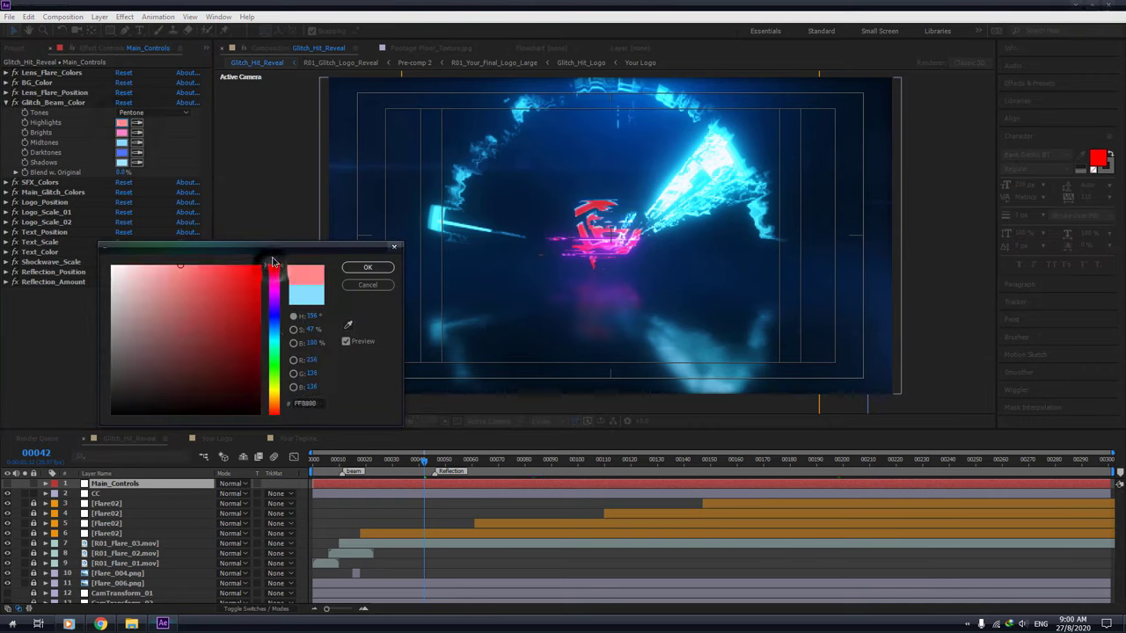
left_click(366, 268)
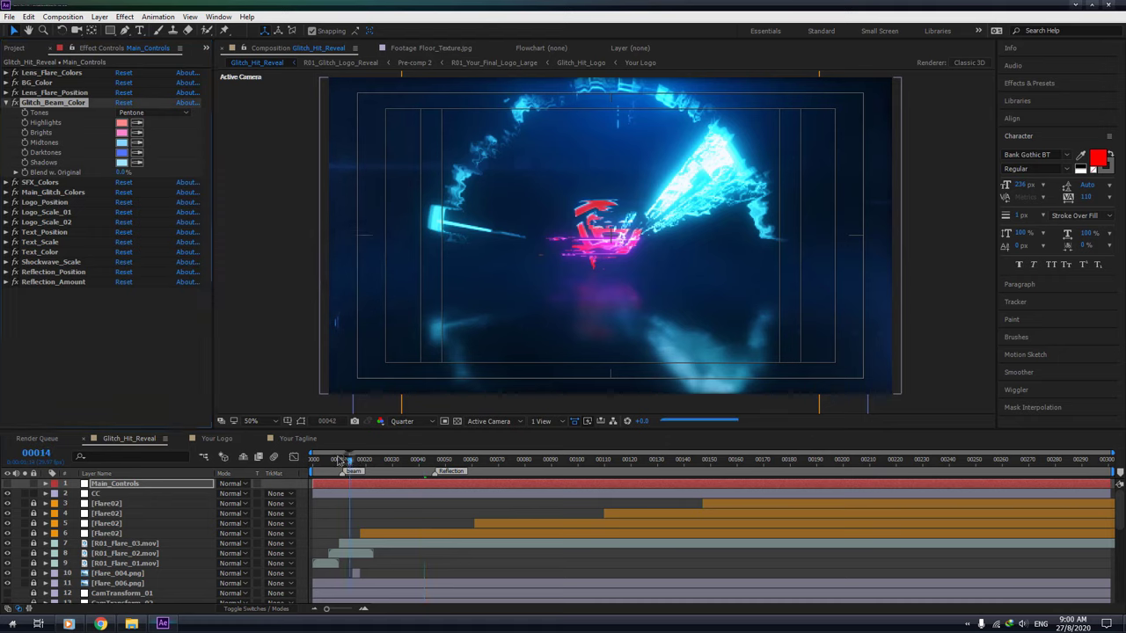
left_click(333, 460)
left_click_drag(333, 460, 343, 461)
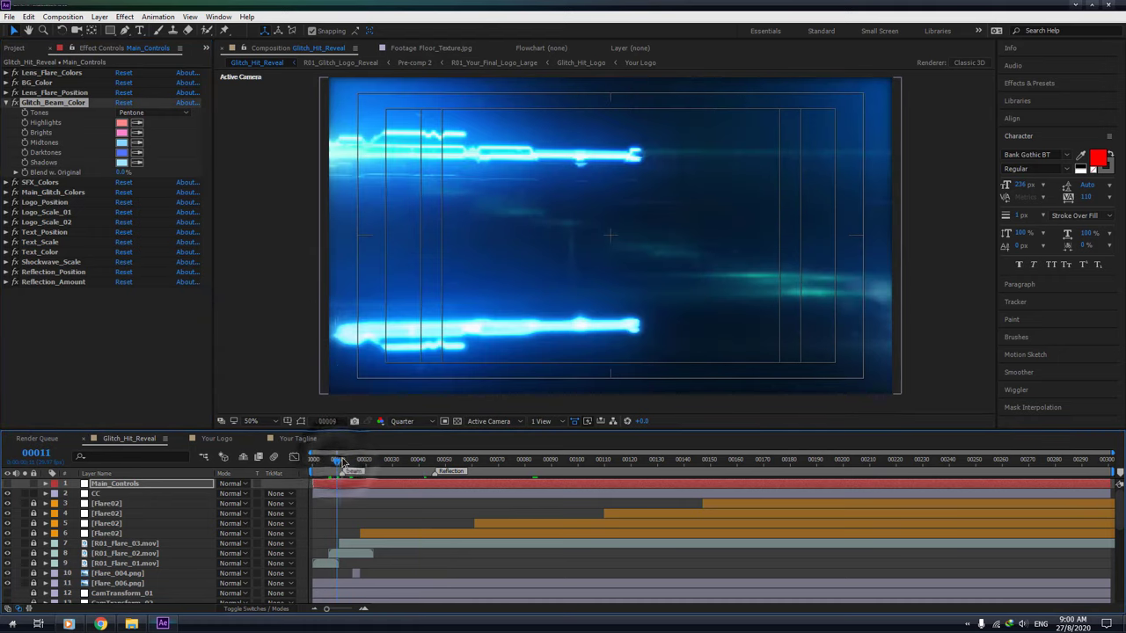
left_click_drag(343, 461, 339, 460)
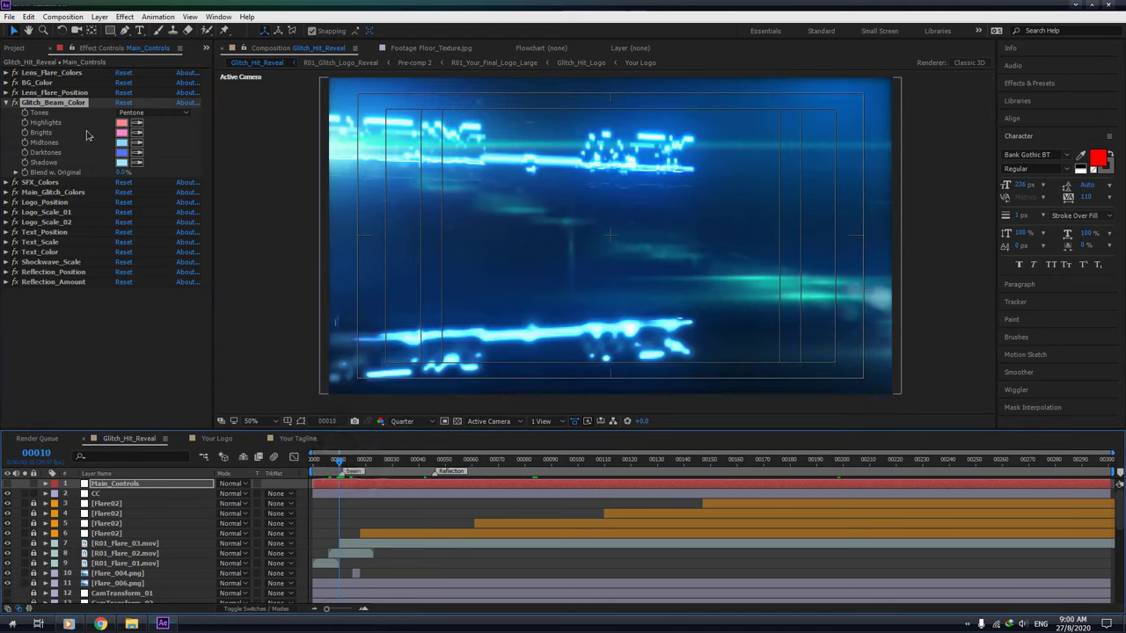
- Set the Glitch_Beam_Color Midtones, Shadows and Darktones to pink and red shades
left_click(121, 142)
left_click(275, 266)
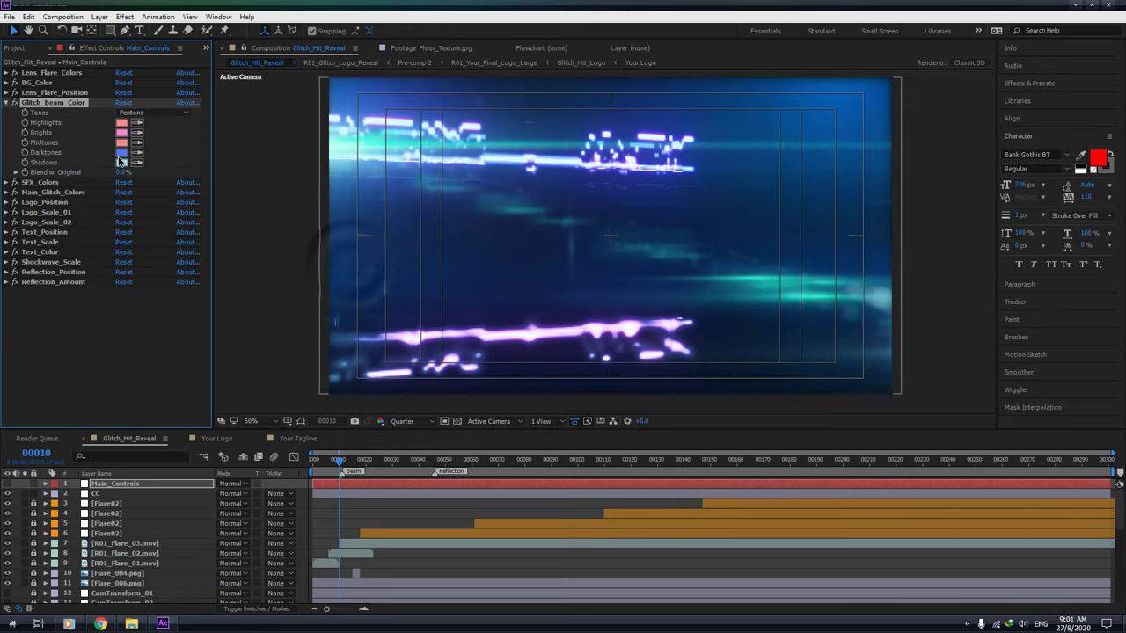
left_click(121, 162)
left_click(276, 272)
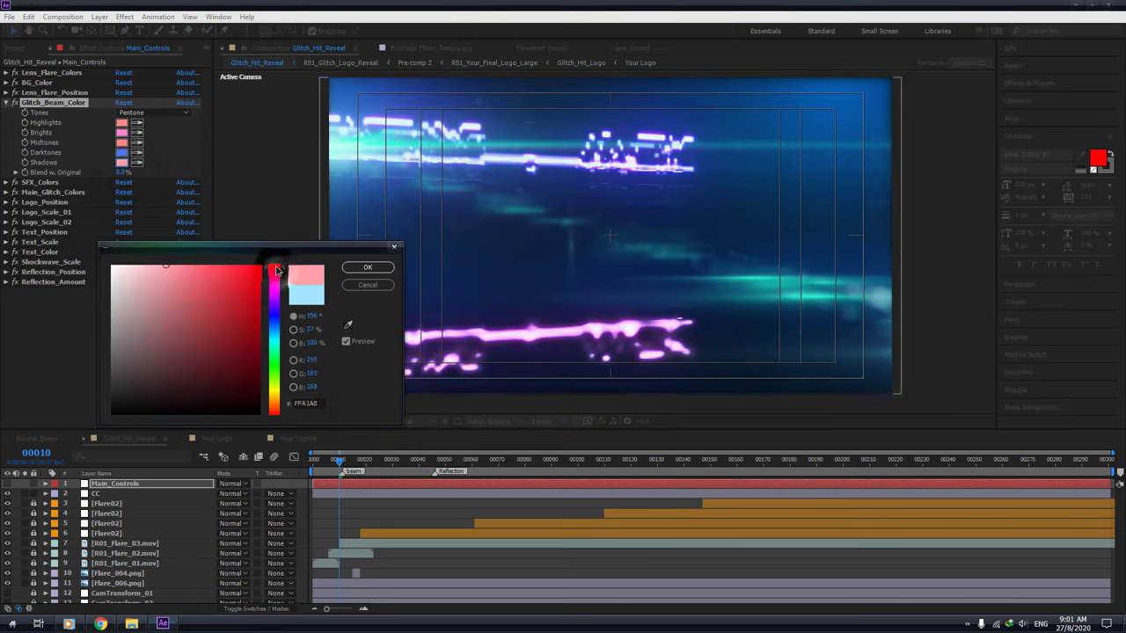
left_click(368, 266)
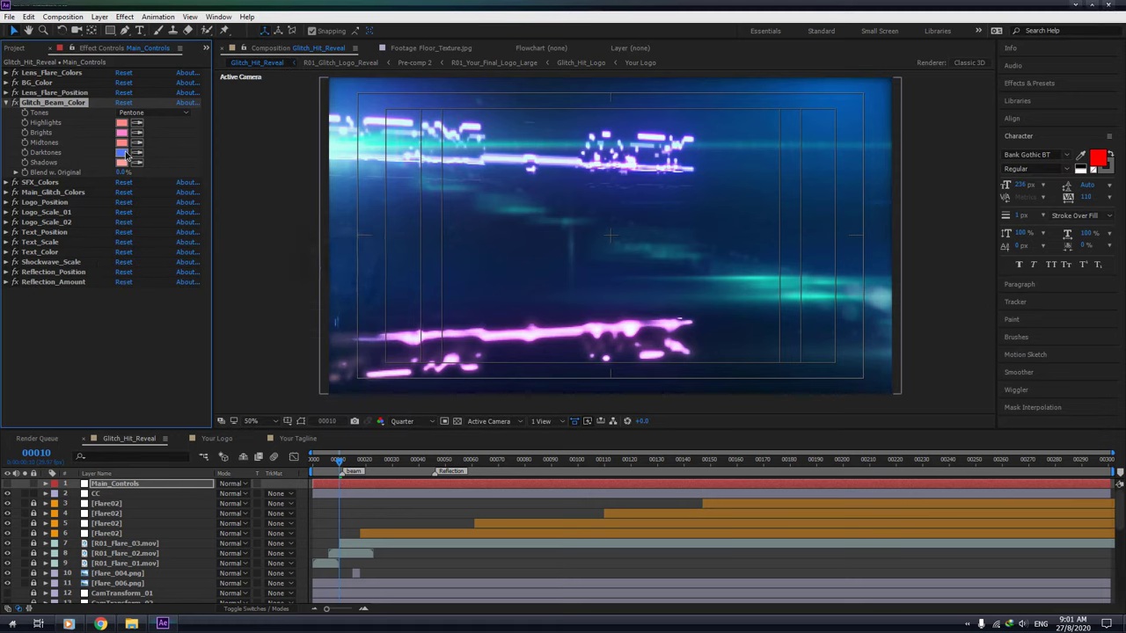
left_click(121, 152)
left_click(273, 275)
left_click_drag(272, 275, 273, 275)
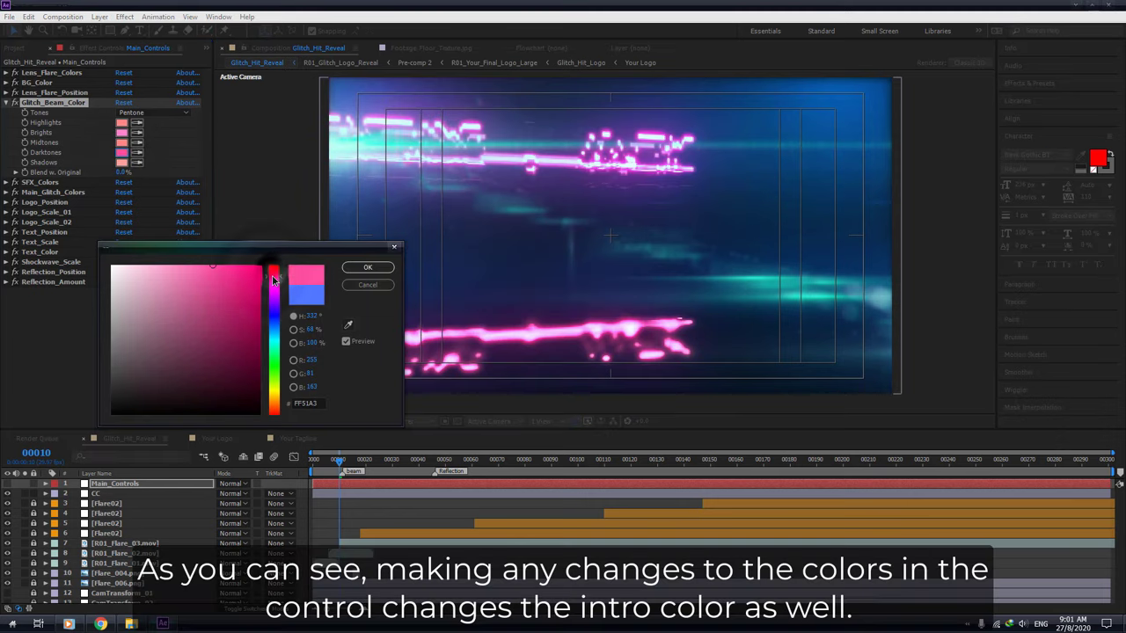
left_click(357, 269)
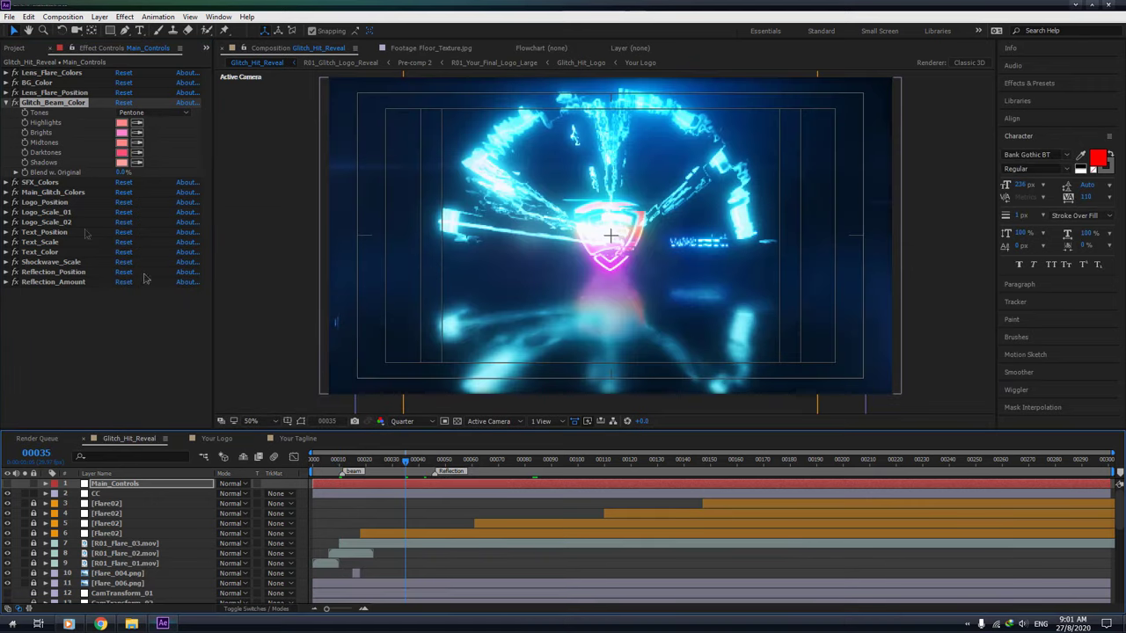
- Set Main_Glitch_Colors and SFX_Colors Highlights to red and SFX_Colors Midtones to pink
left_click(5, 191)
left_click(121, 212)
left_click(276, 267)
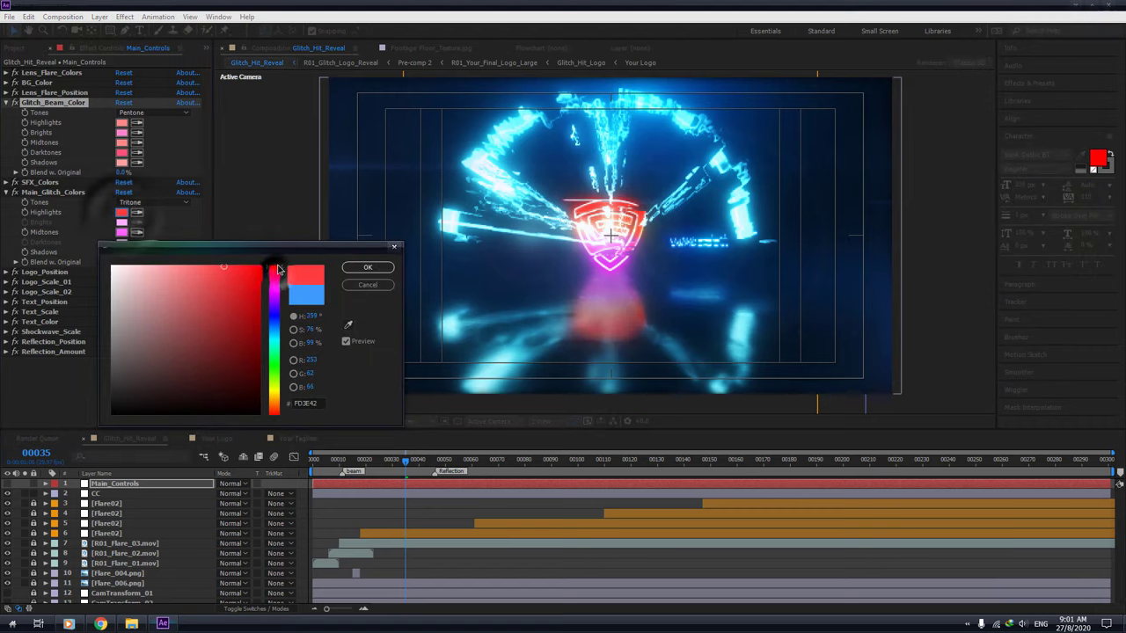
left_click(368, 267)
left_click(5, 182)
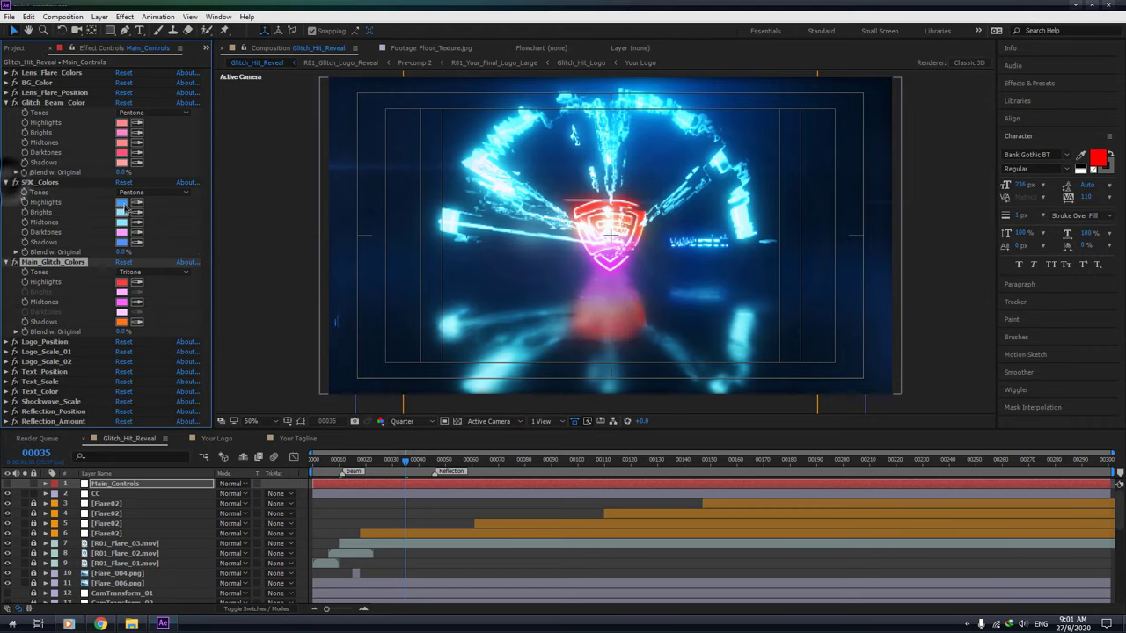
left_click(122, 202)
left_click(273, 268)
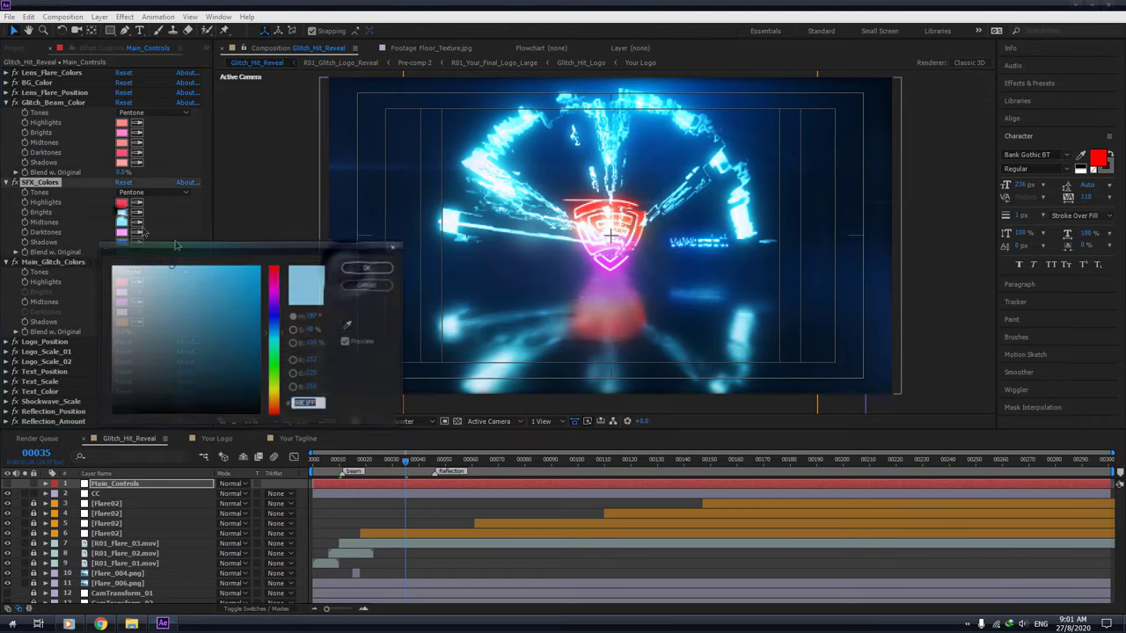
left_click(121, 222)
left_click(274, 269)
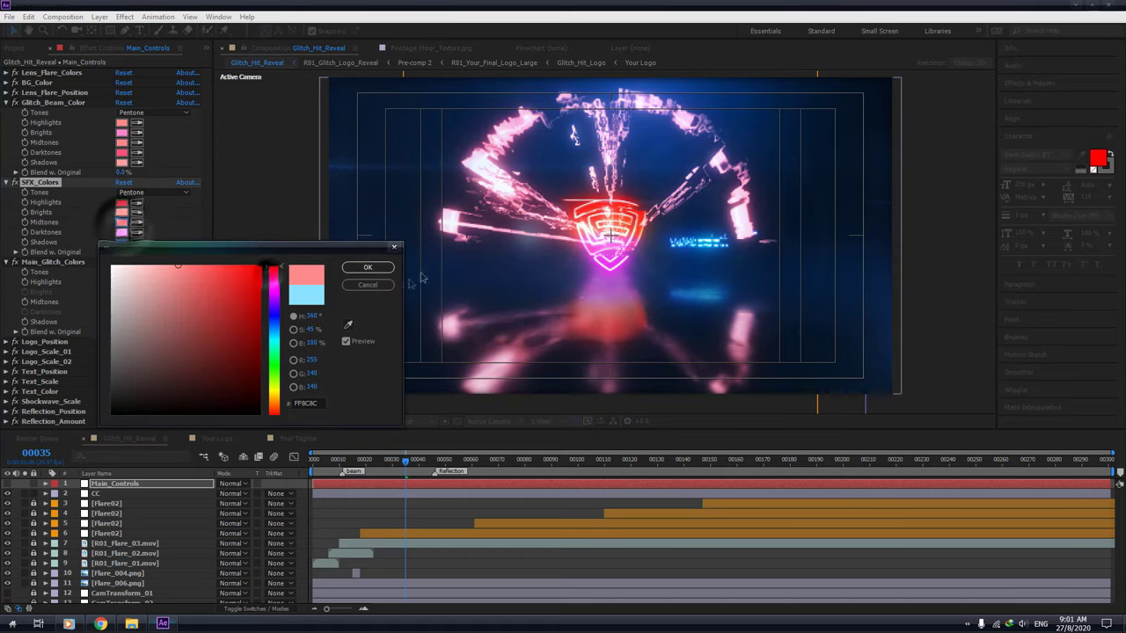
left_click(367, 267)
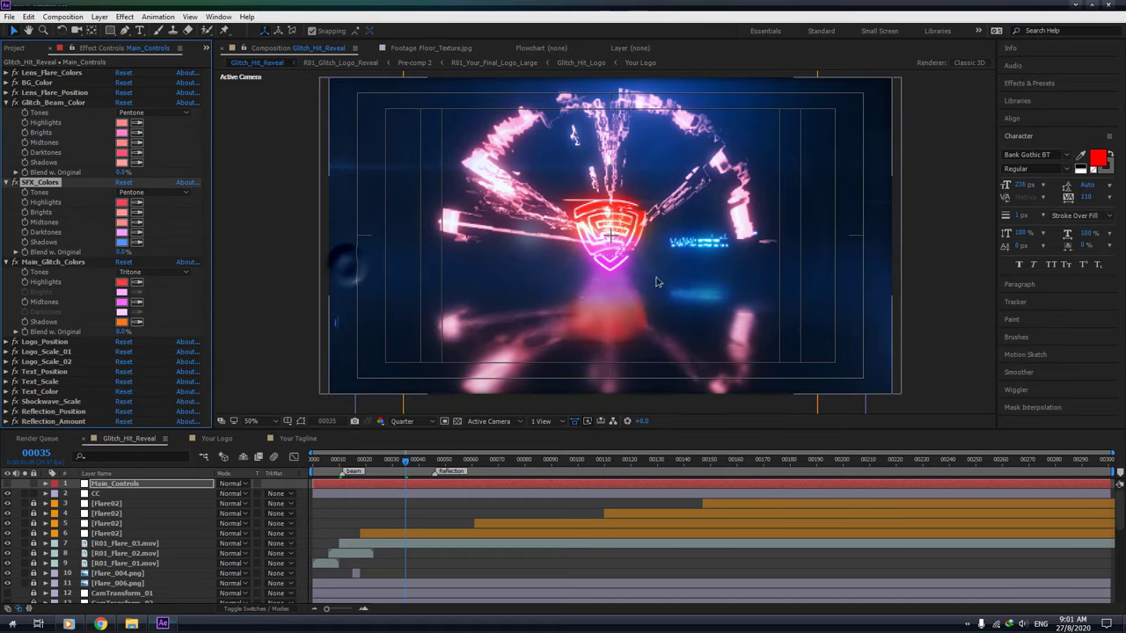
- Check the Logo_Scale_01 value and preview the finished red logo at a later frame
left_click(9, 352)
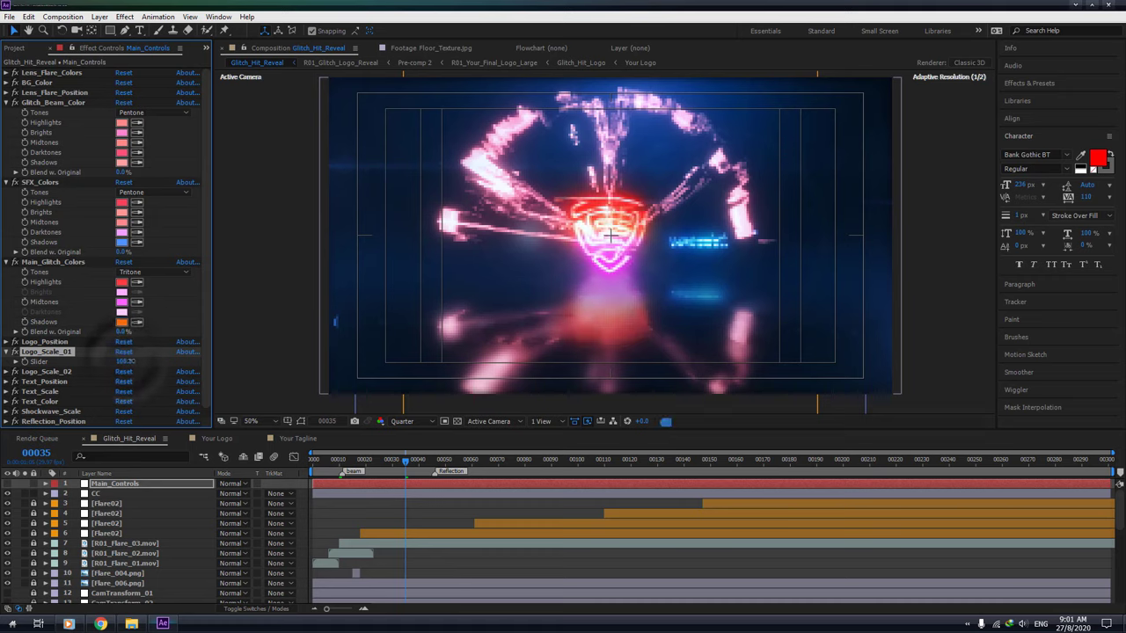
scroll(183, 338, "down", 1)
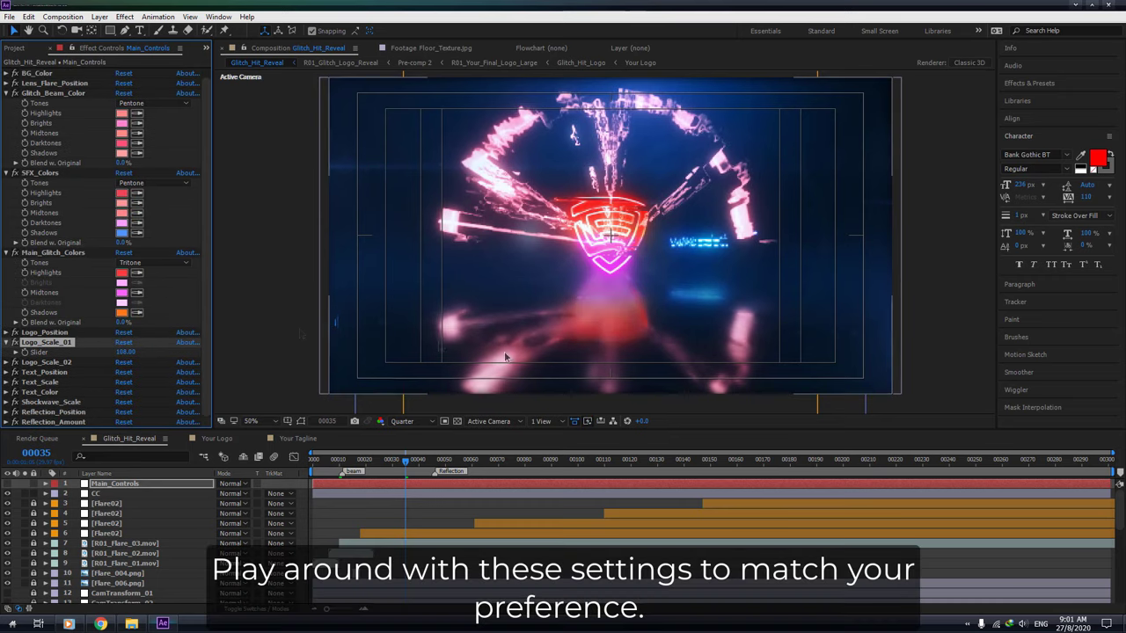
left_click(673, 459)
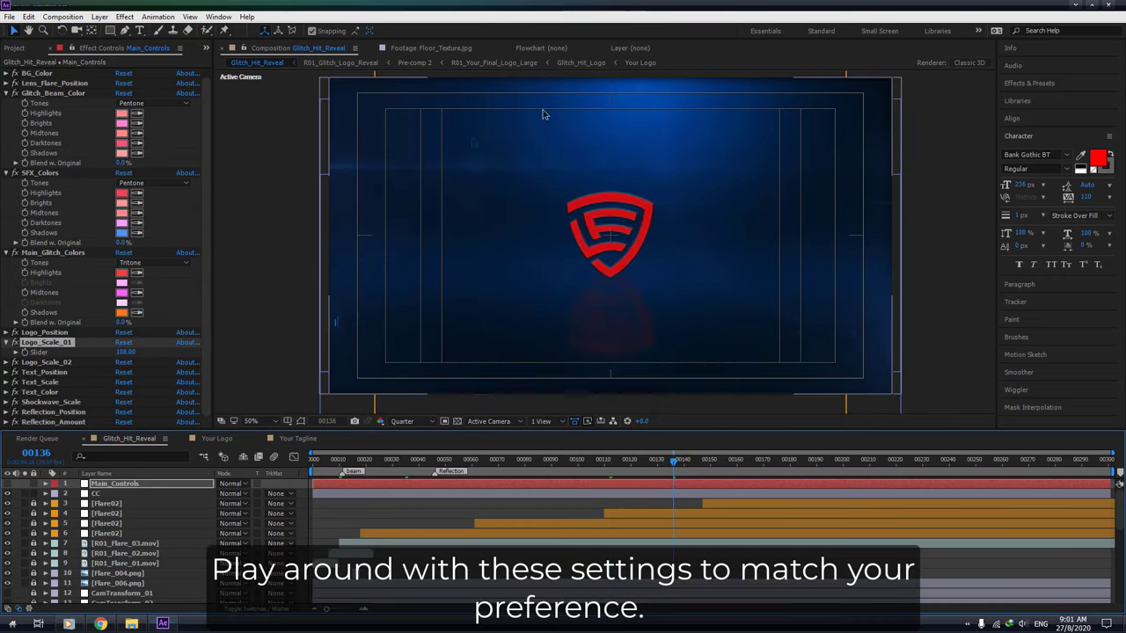
left_click(12, 48)
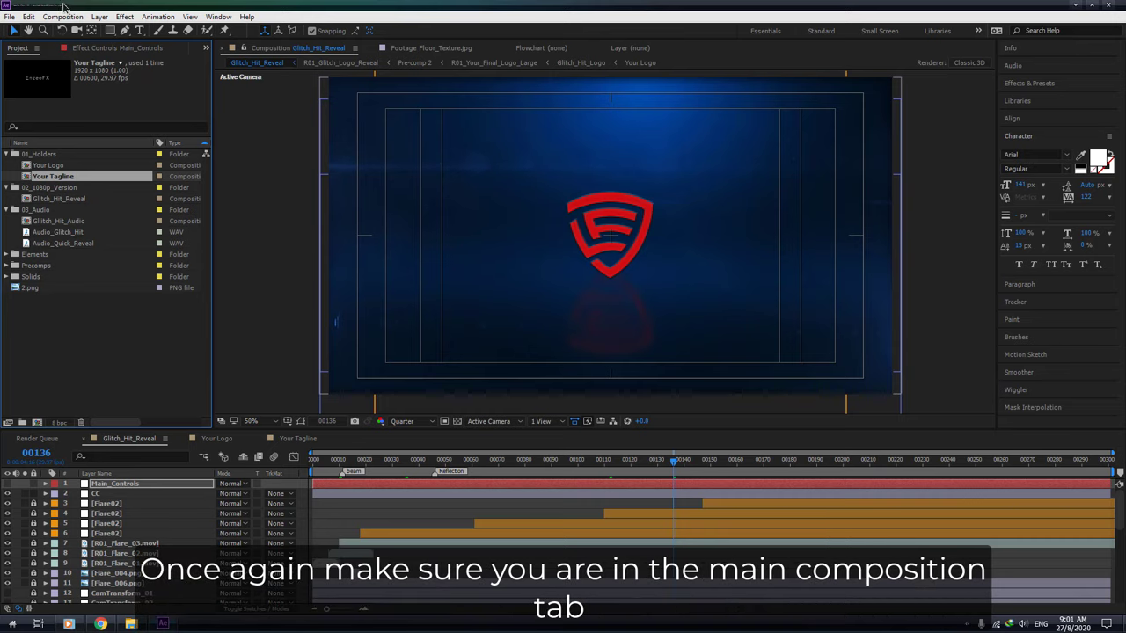
- Make the main Glitch_Hit_Reveal composition active, ready for rendering
left_click(62, 16)
- Add the Glitch_Hit_Reveal composition to the Render Queue
left_click(128, 439)
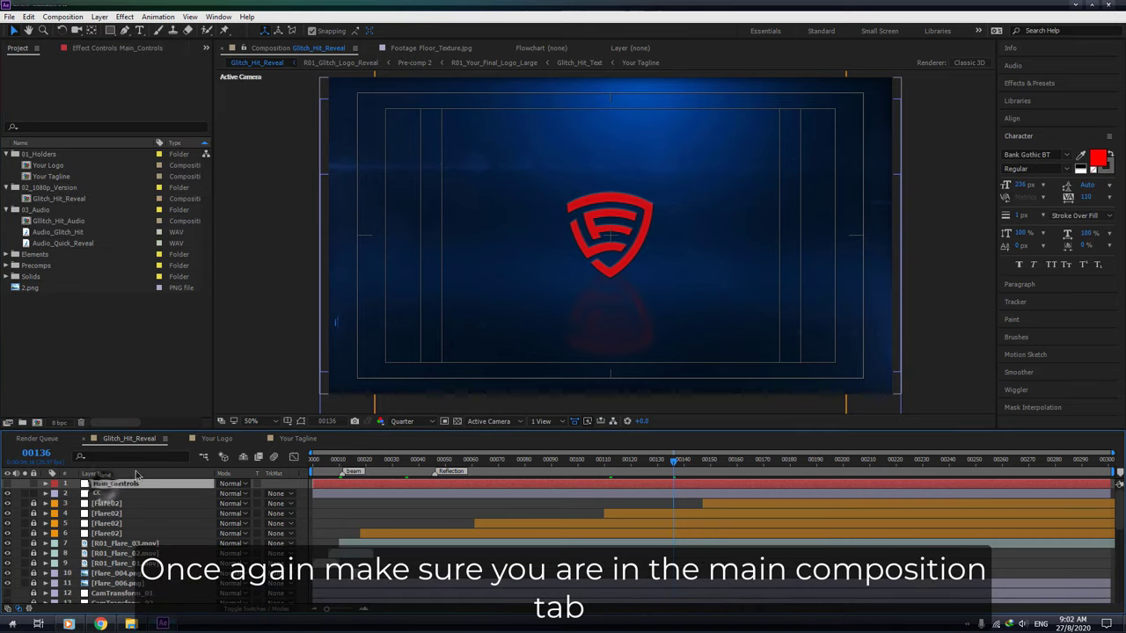
left_click(62, 16)
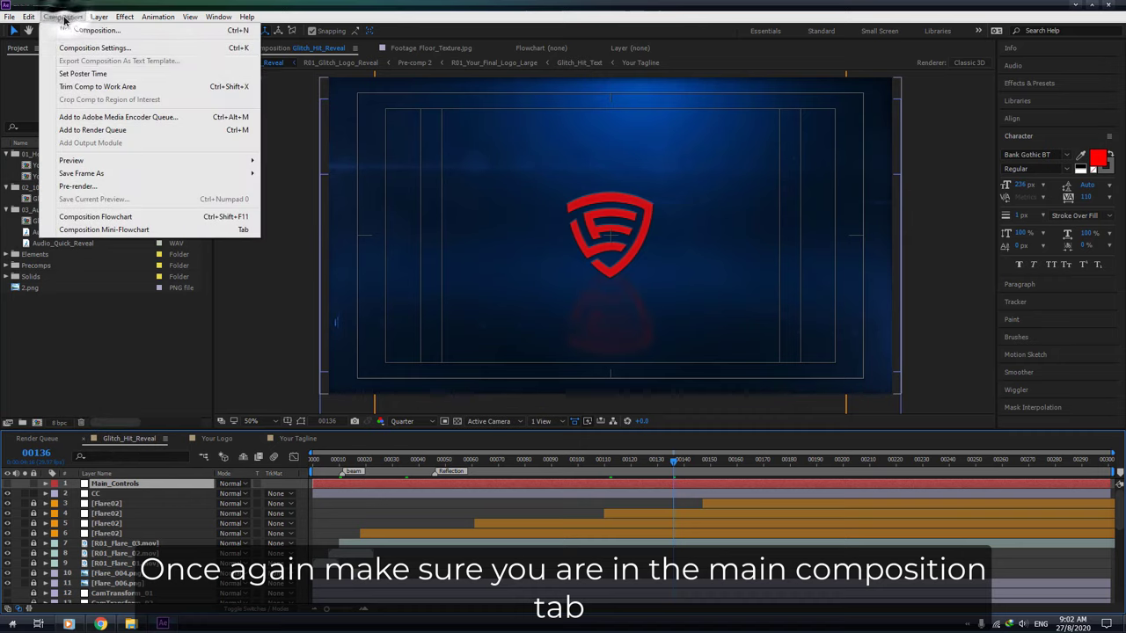
left_click(92, 130)
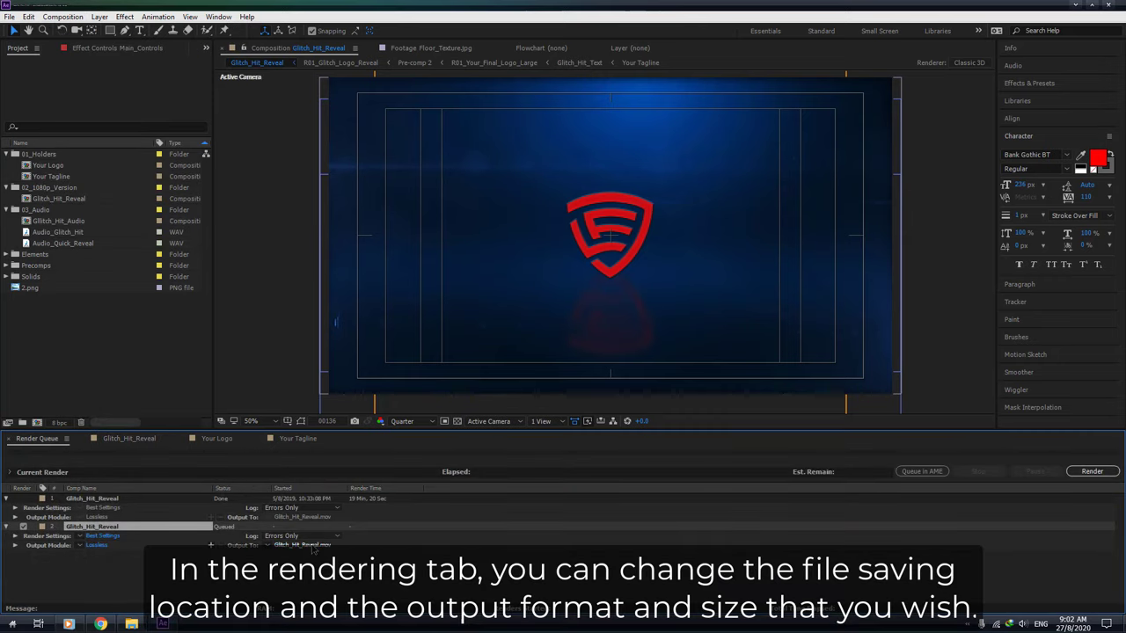
- Set the render output file to Glitch_Hit_Reveal.mov and open the Lossless output module
left_click(303, 545)
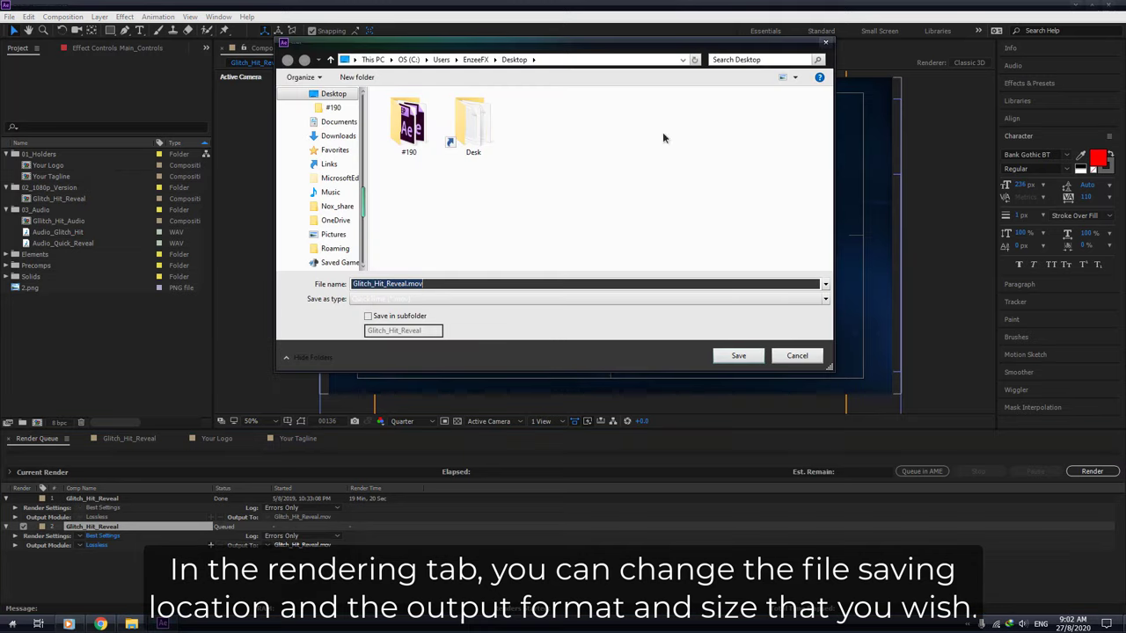
left_click(737, 356)
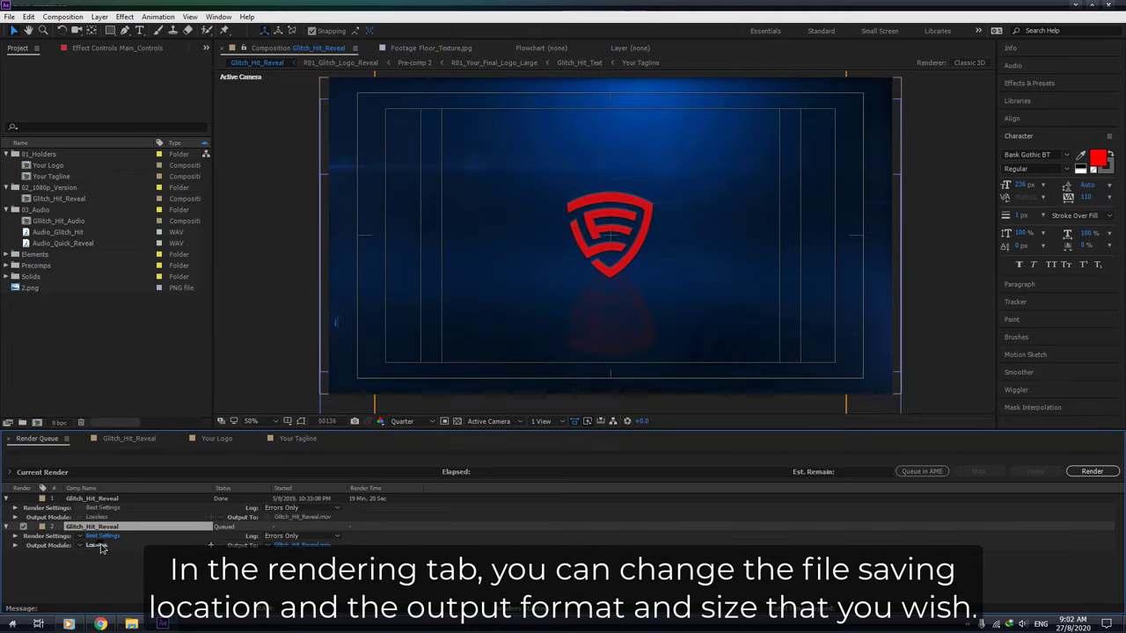
left_click(96, 545)
- Keep QuickTime output at original size with Resize off, then render Glitch_Hit_Reveal
left_click(514, 161)
left_click(659, 264)
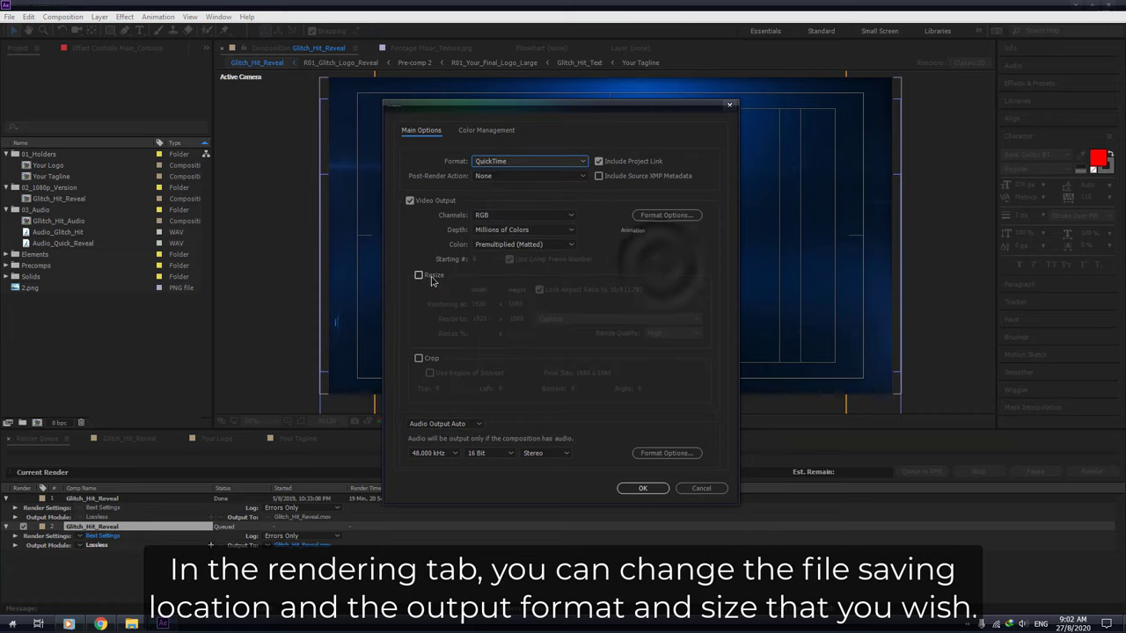
left_click(420, 275)
left_click(420, 274)
left_click(642, 489)
left_click(1088, 474)
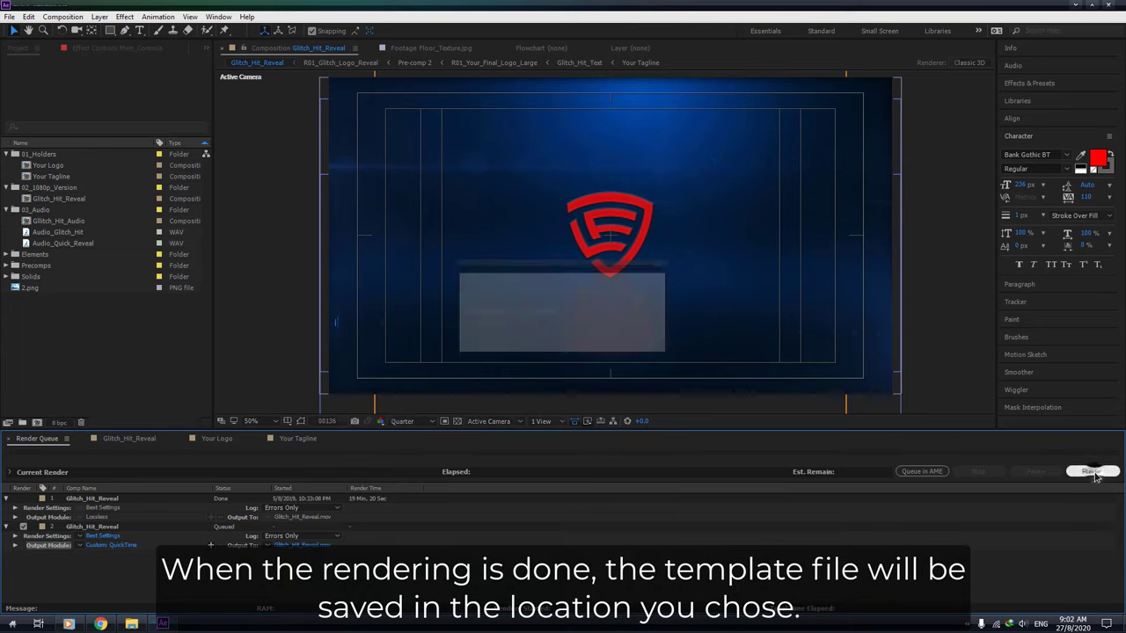